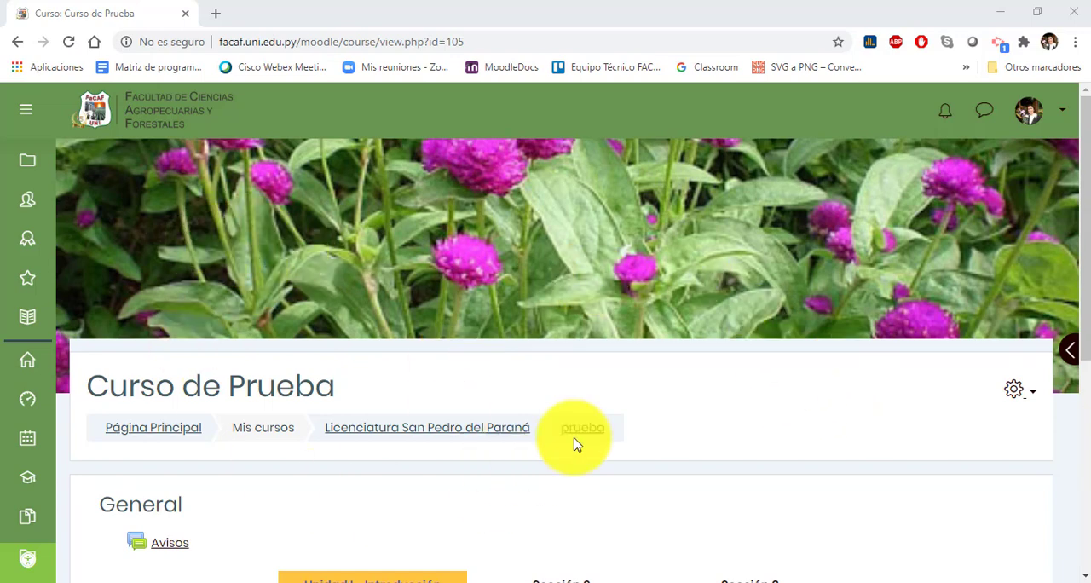
Step: Turn on editing for the Curso de Prueba course
left_click(1015, 394)
left_click(887, 446)
scroll(877, 264, "down", 6)
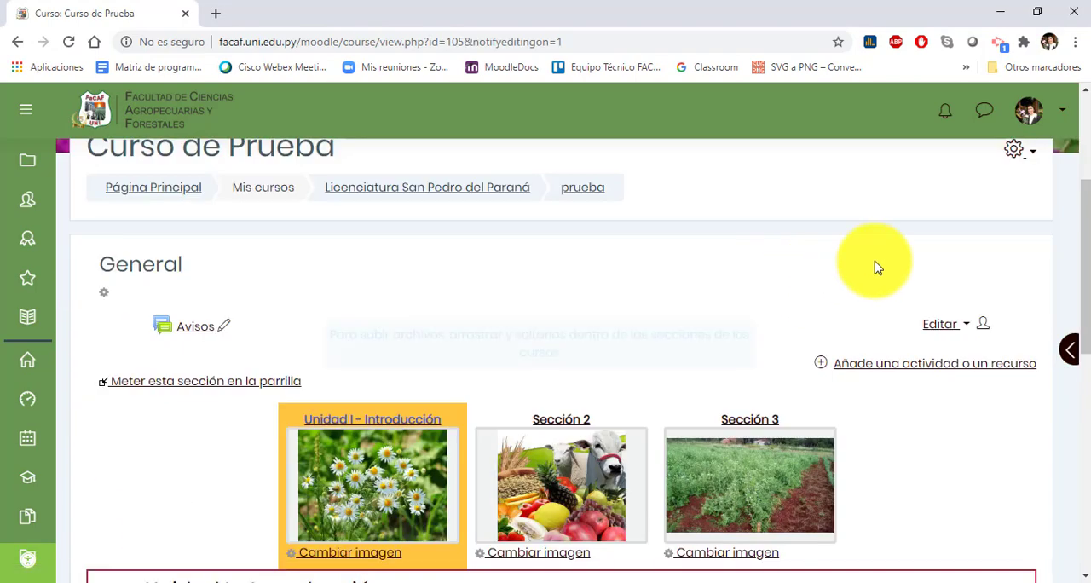
Step: Add a Cuestionario activity to Sección 2 and name it "Cuestionario Examen"
scroll(857, 298, "down", 1)
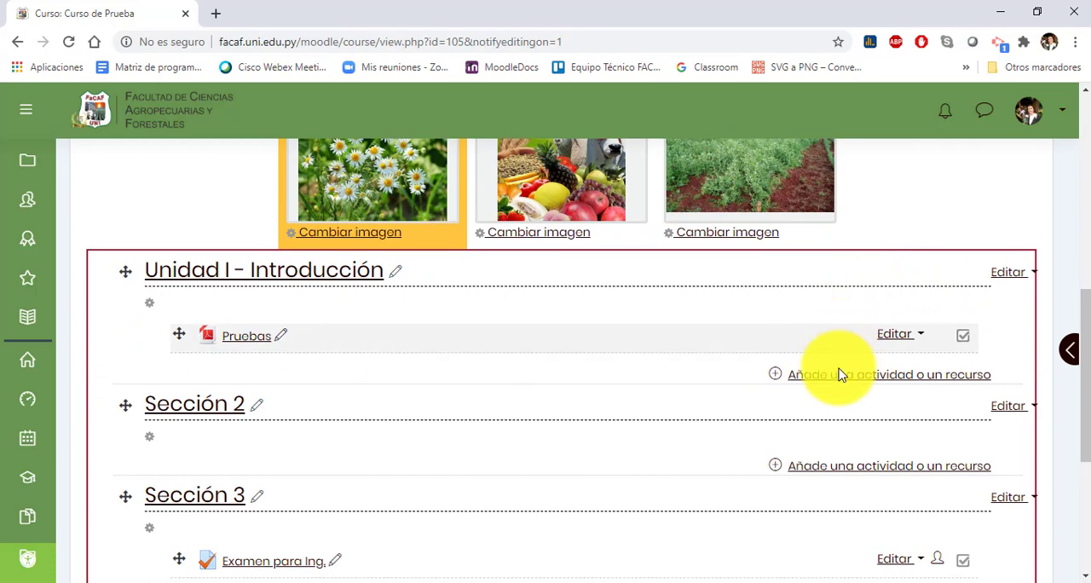
scroll(665, 352, "down", 1)
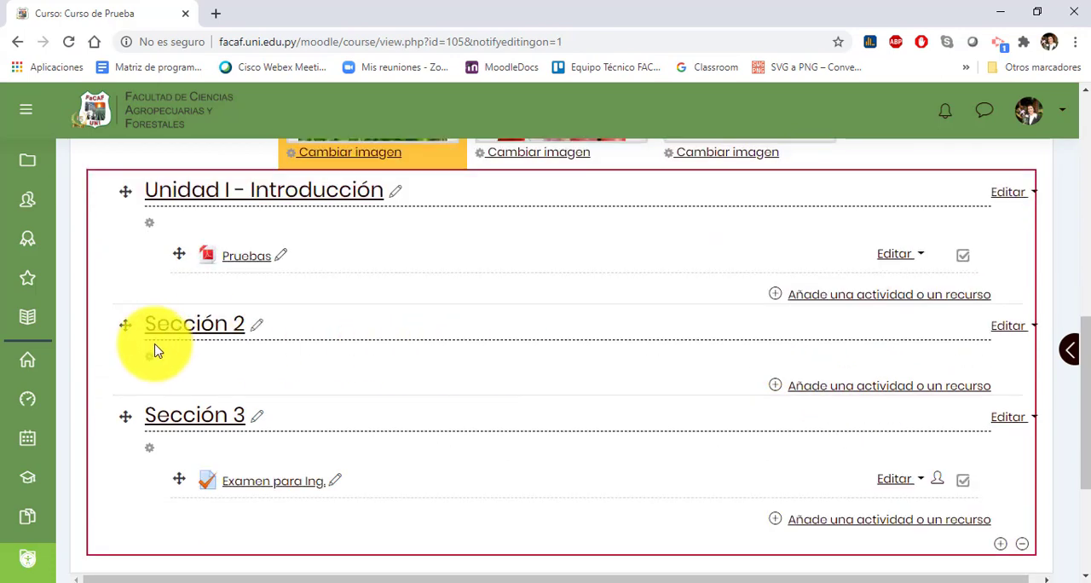
left_click(824, 390)
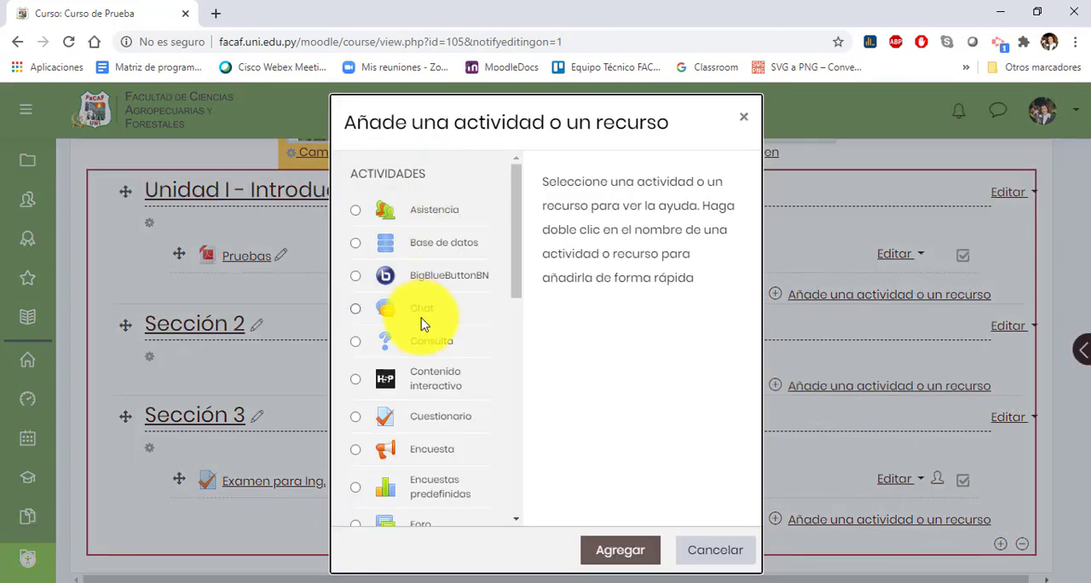
scroll(430, 346, "down", 1)
scroll(435, 351, "down", 6)
scroll(439, 350, "up", 4)
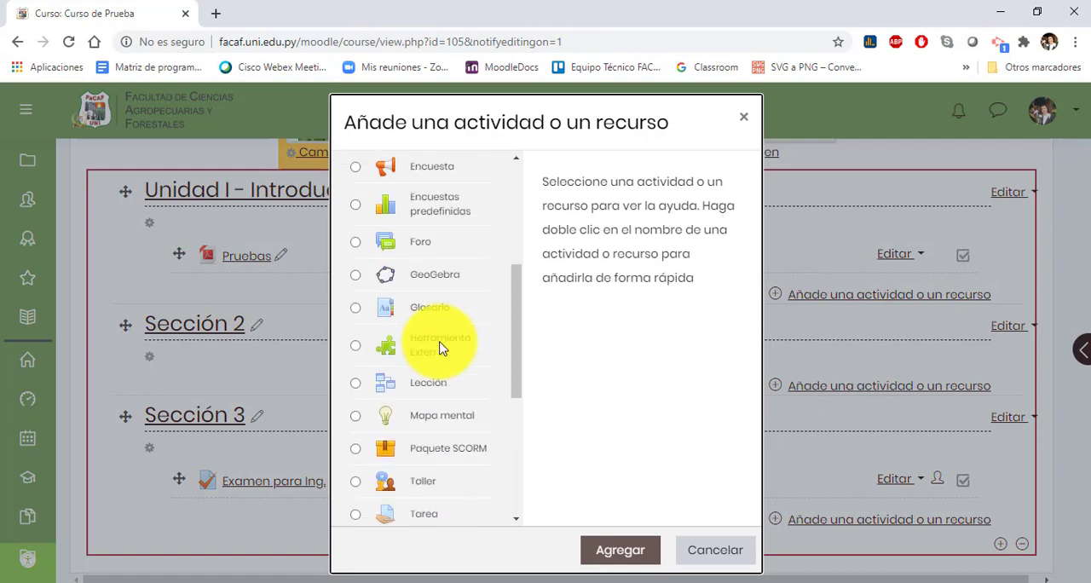
scroll(439, 348, "up", 2)
double_click(420, 213)
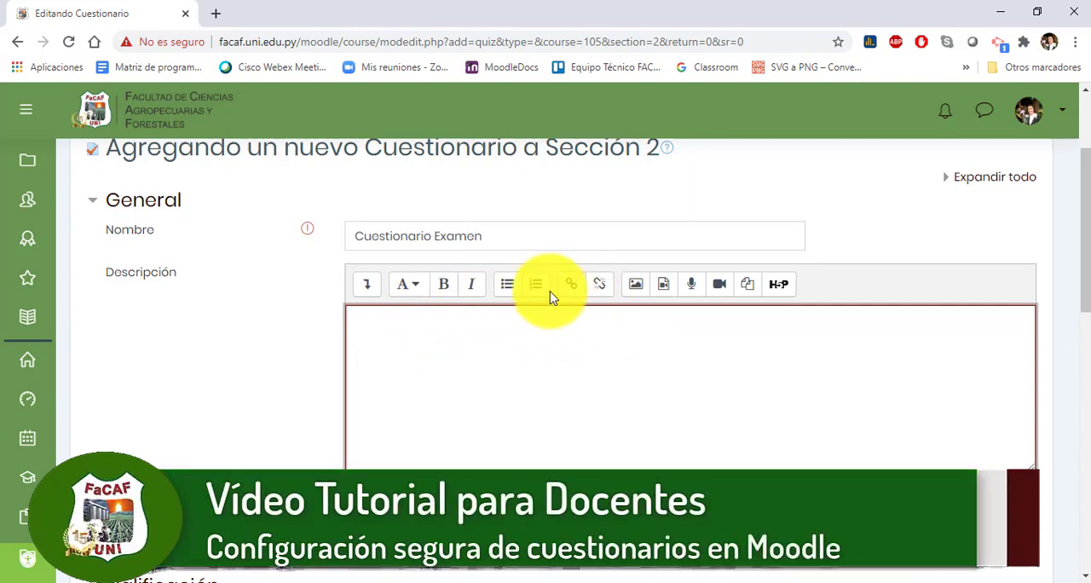
left_click(538, 354)
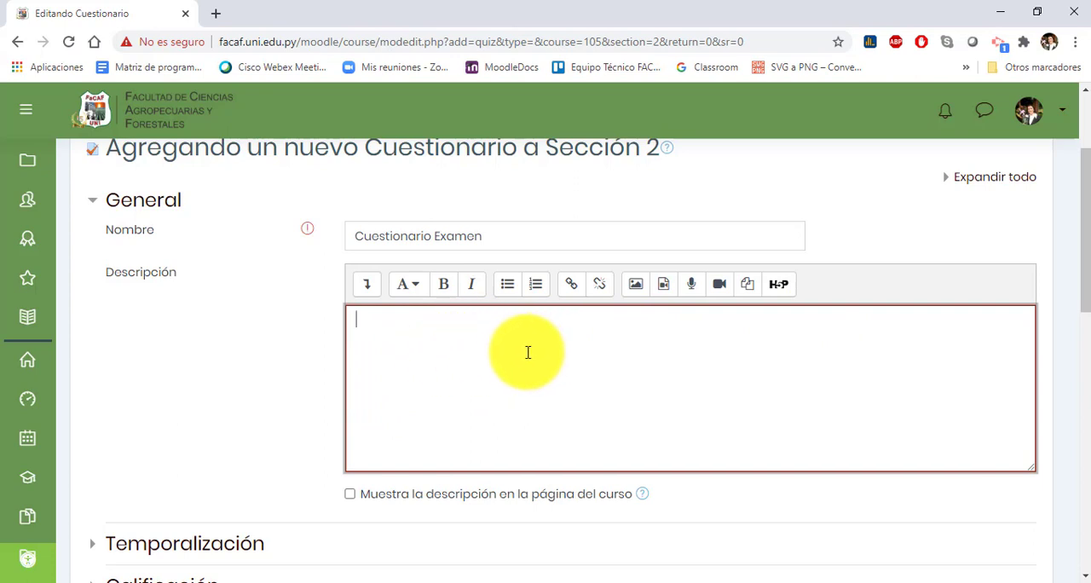
scroll(356, 256, "down", 1)
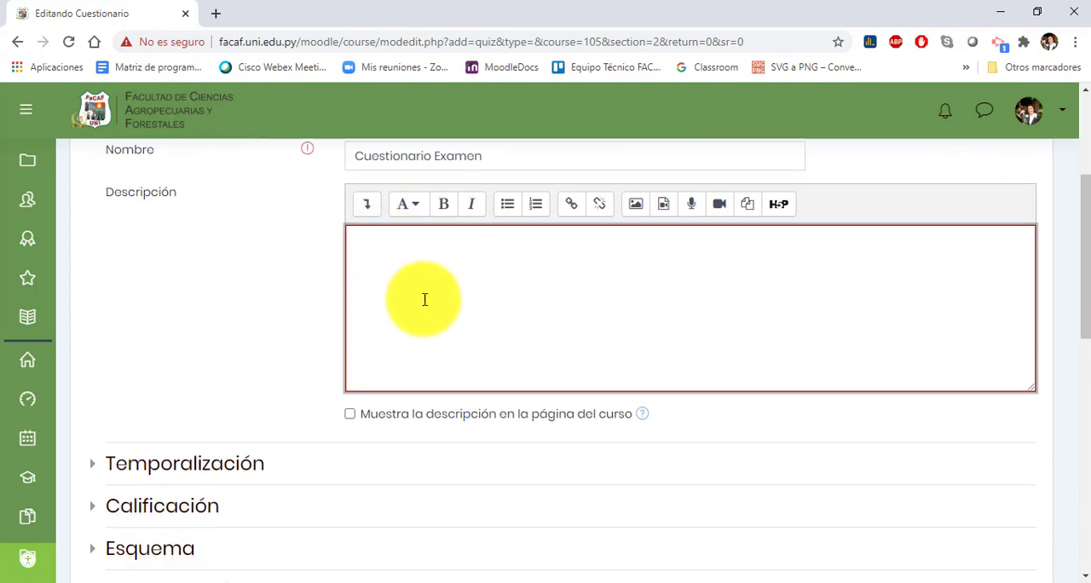
scroll(425, 299, "up", 1)
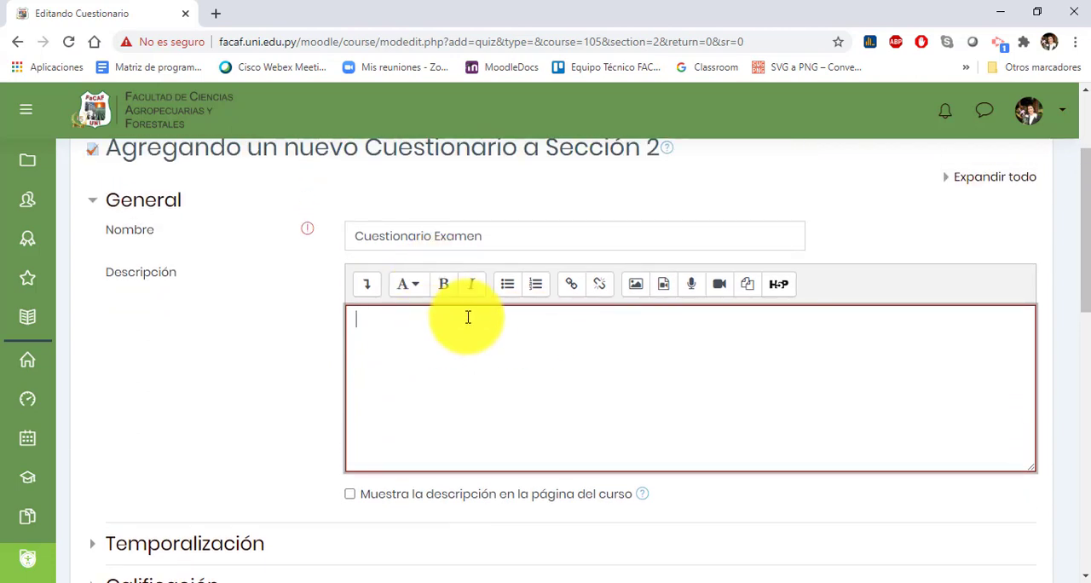
Step: In the Temporalización section, enable the quiz's time limit and set it to 30 minutes
scroll(467, 320, "down", 1)
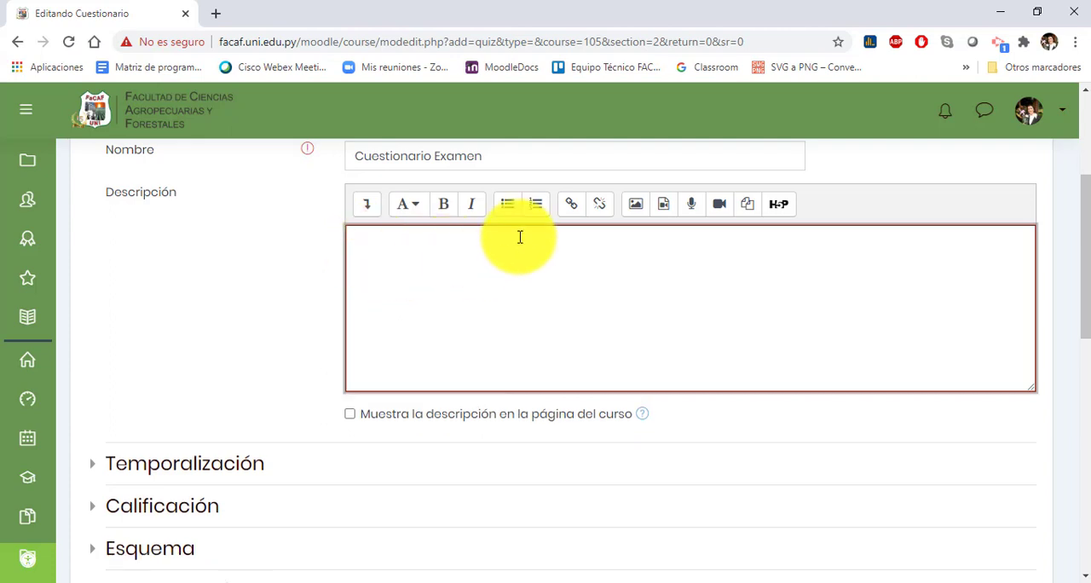
scroll(255, 367, "down", 1)
left_click(196, 388)
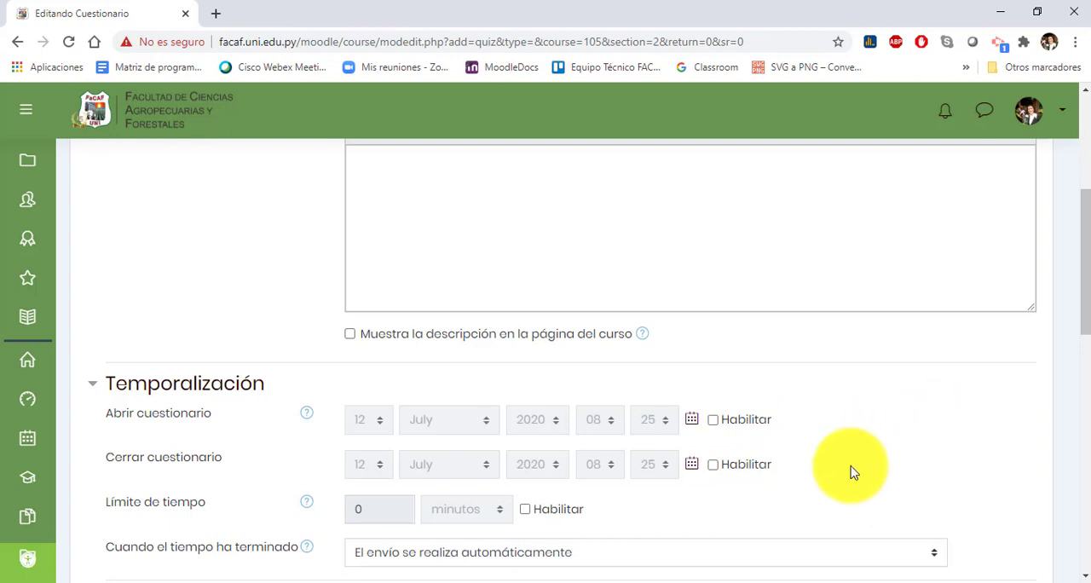
left_click(525, 509)
left_click(487, 509)
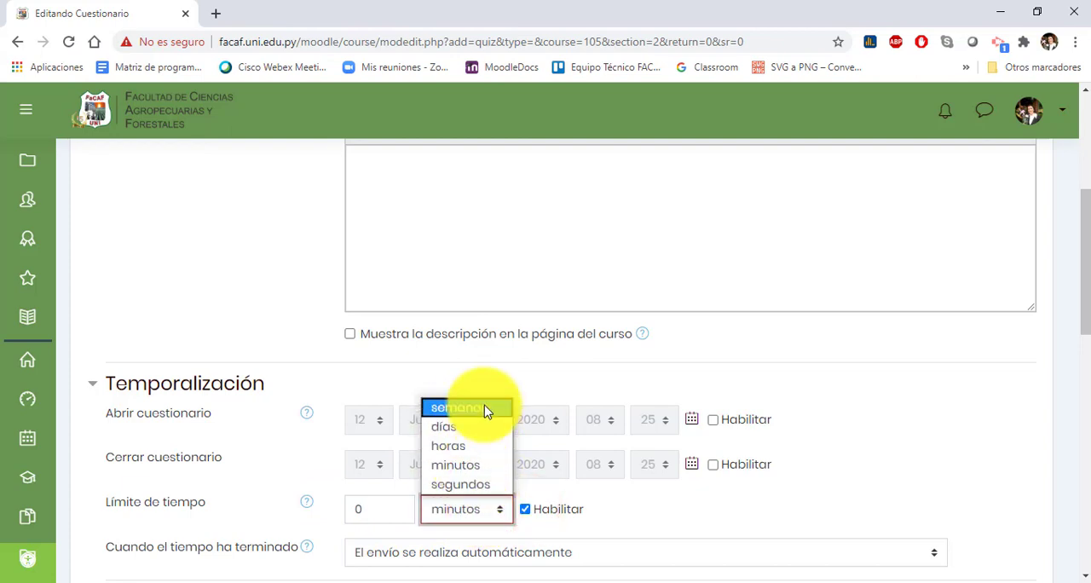
left_click(473, 465)
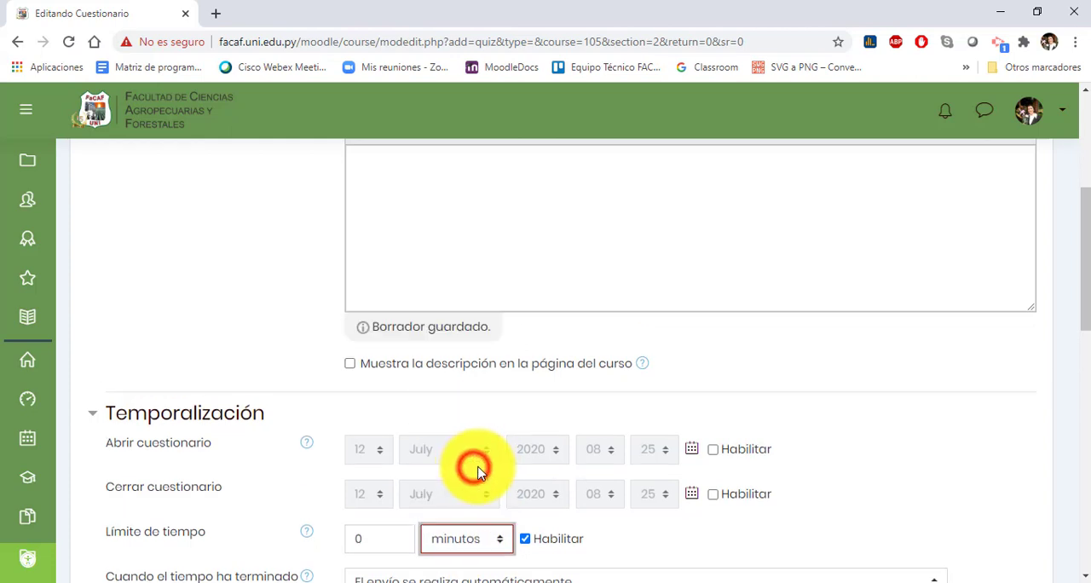
double_click(386, 533)
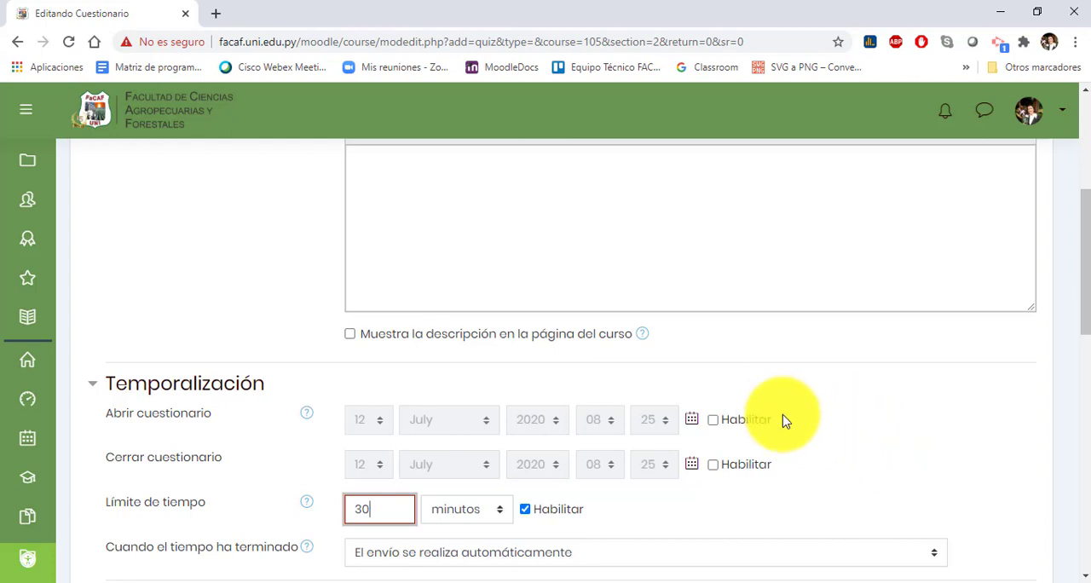
Step: Try enabling the quiz's opening and closing dates with the opening day set to 13, and disable both again
left_click(713, 420)
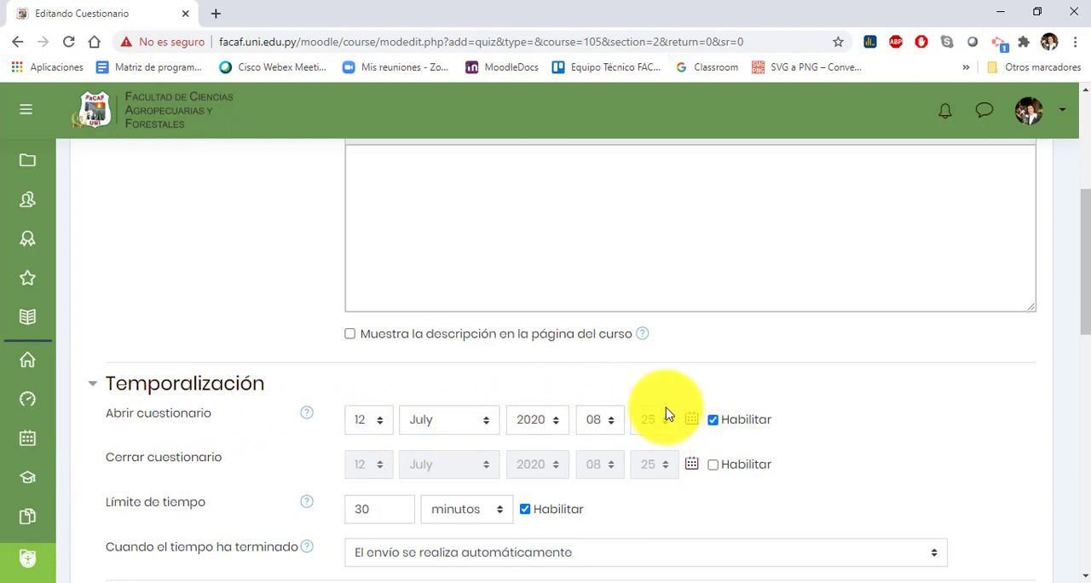
left_click(712, 466)
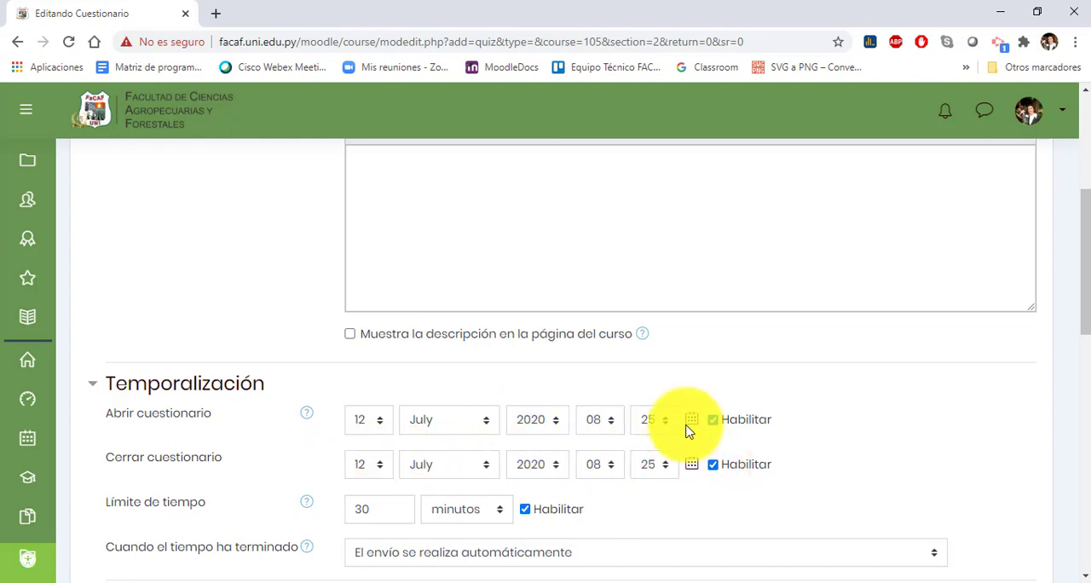
left_click(374, 420)
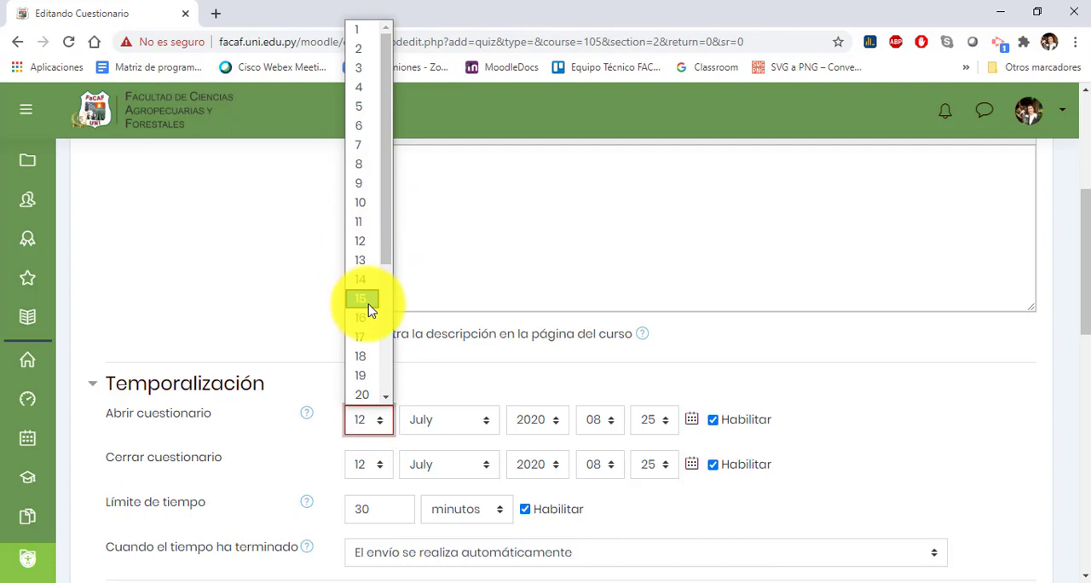
left_click(359, 262)
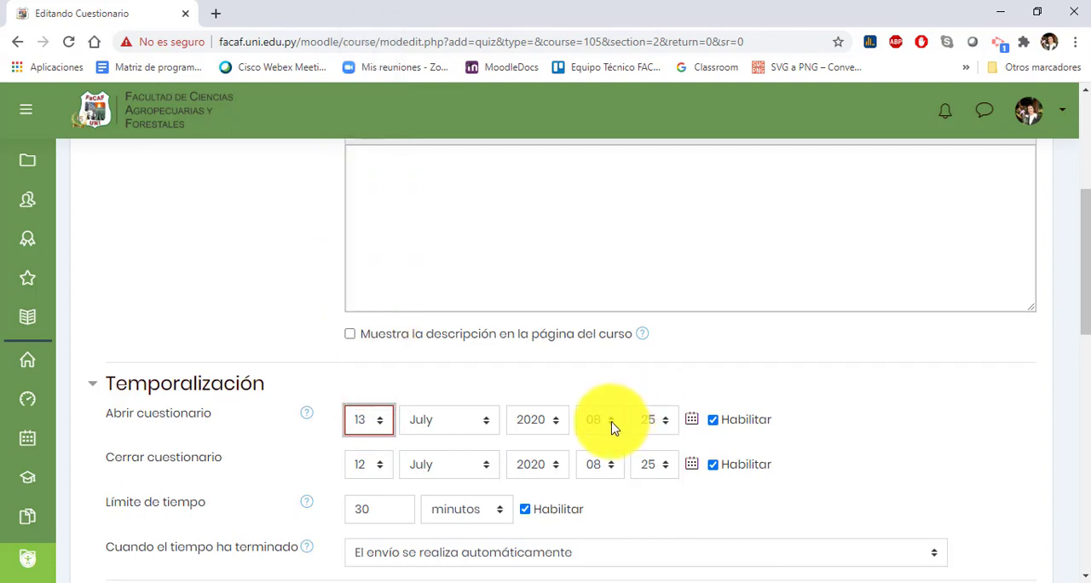
left_click(612, 427)
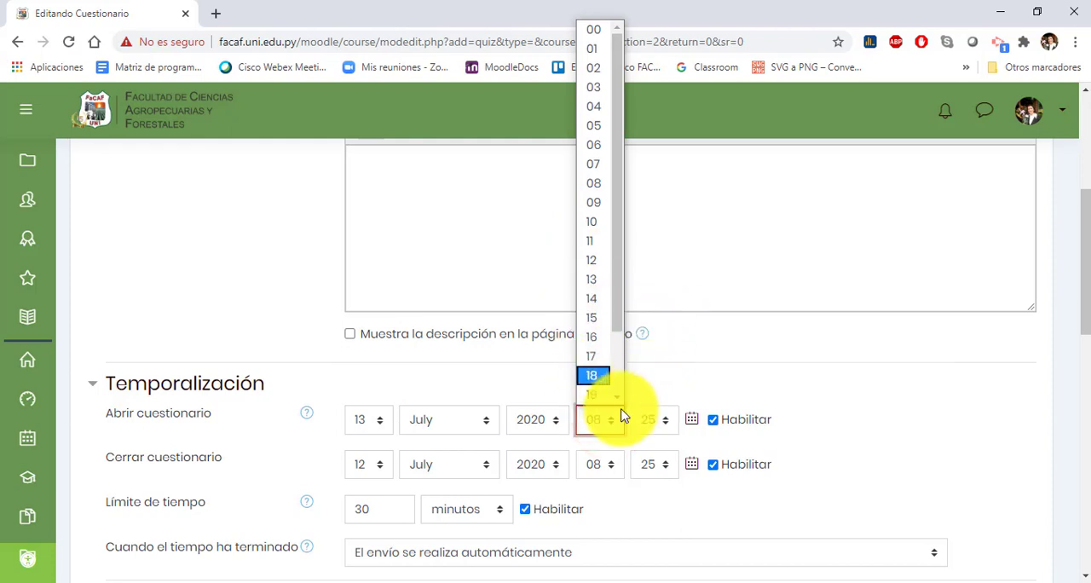
left_click(737, 384)
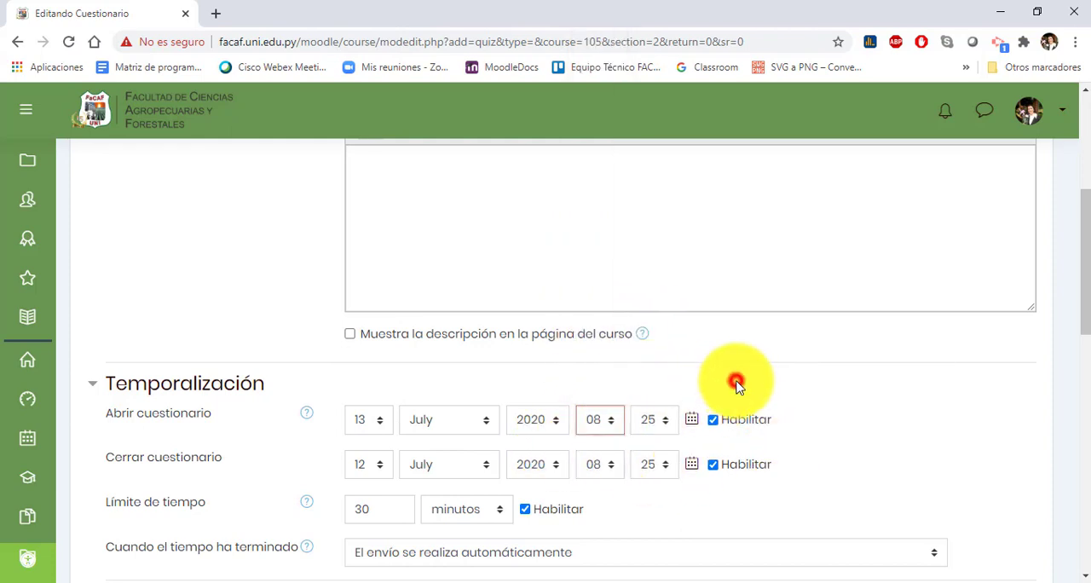
left_click(713, 419)
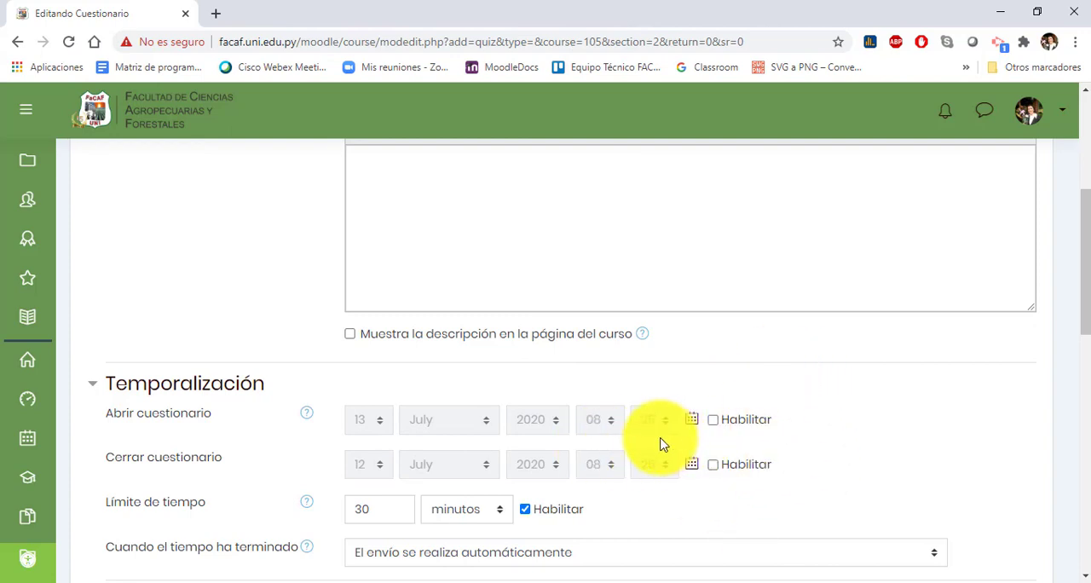
Step: Expand the Calificación section and examine the choices for the grade category
scroll(659, 405, "down", 1)
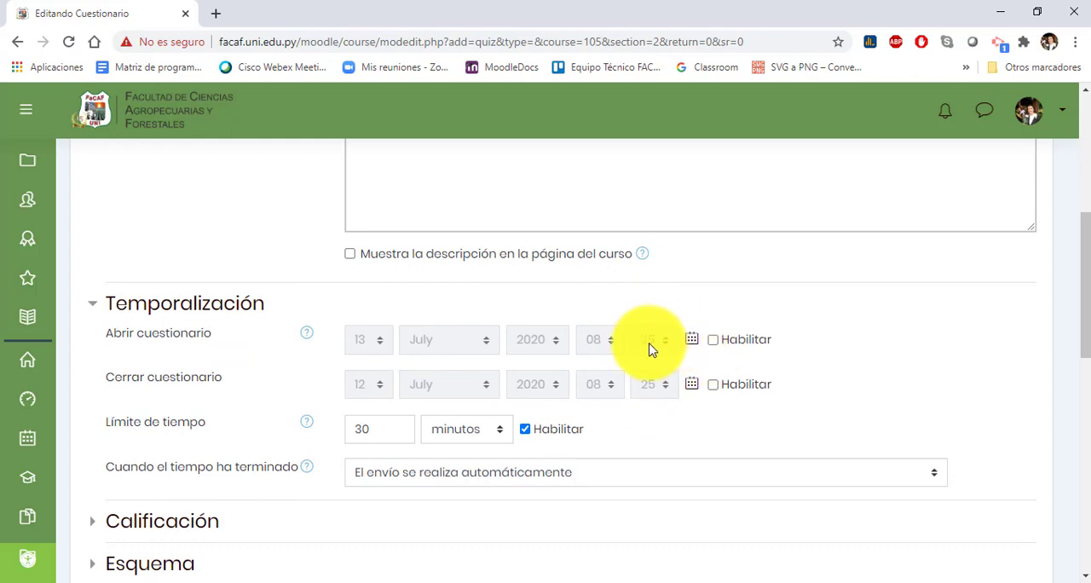
scroll(694, 360, "down", 1)
left_click(190, 441)
scroll(358, 383, "down", 2)
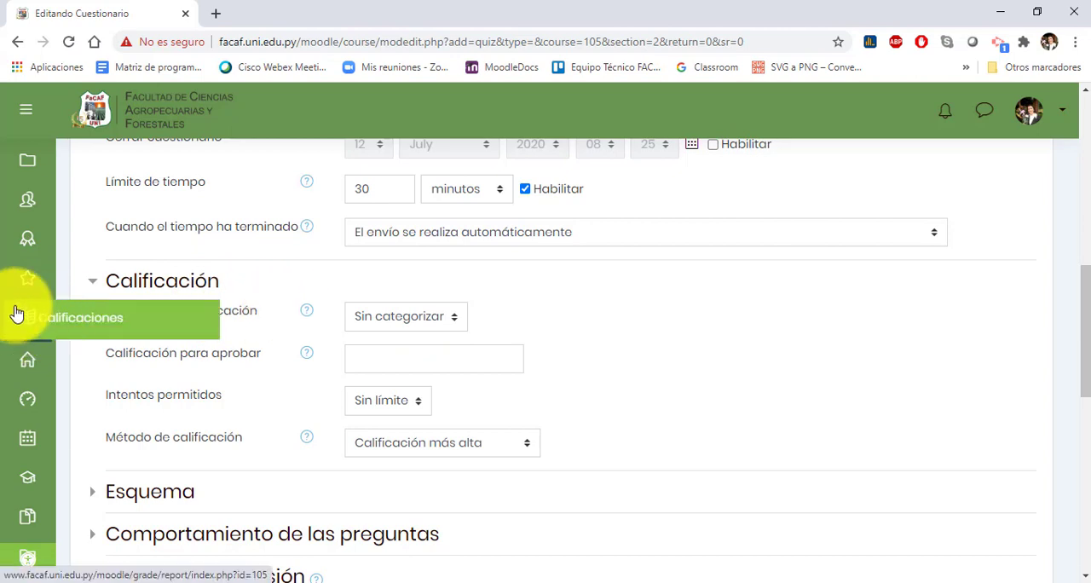
left_click(436, 318)
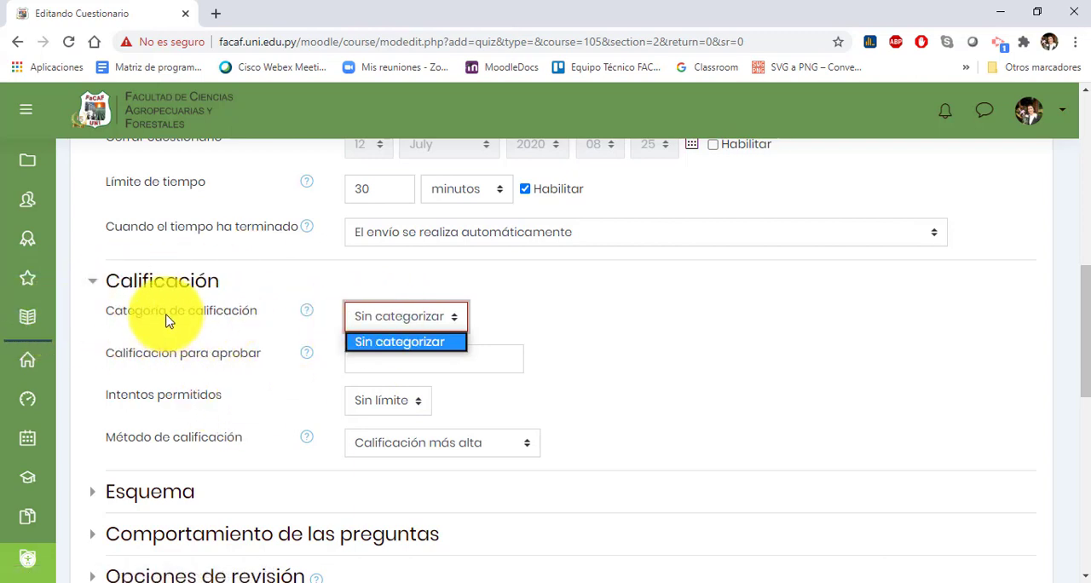
left_click(419, 324)
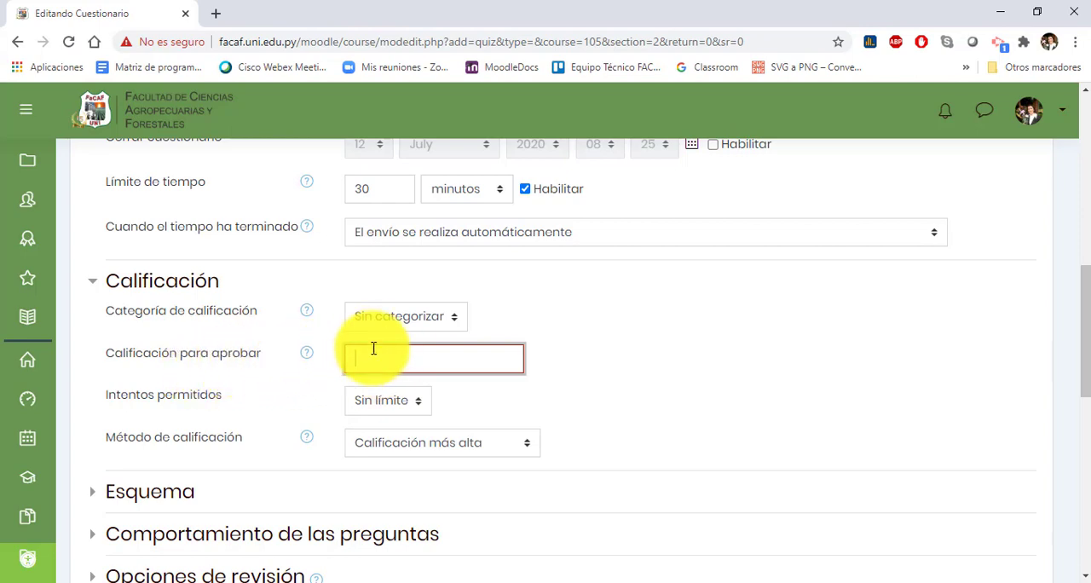
Step: Review the choices for Intentos permitidos, leaving the list on Sin límite
scroll(514, 366, "up", 2)
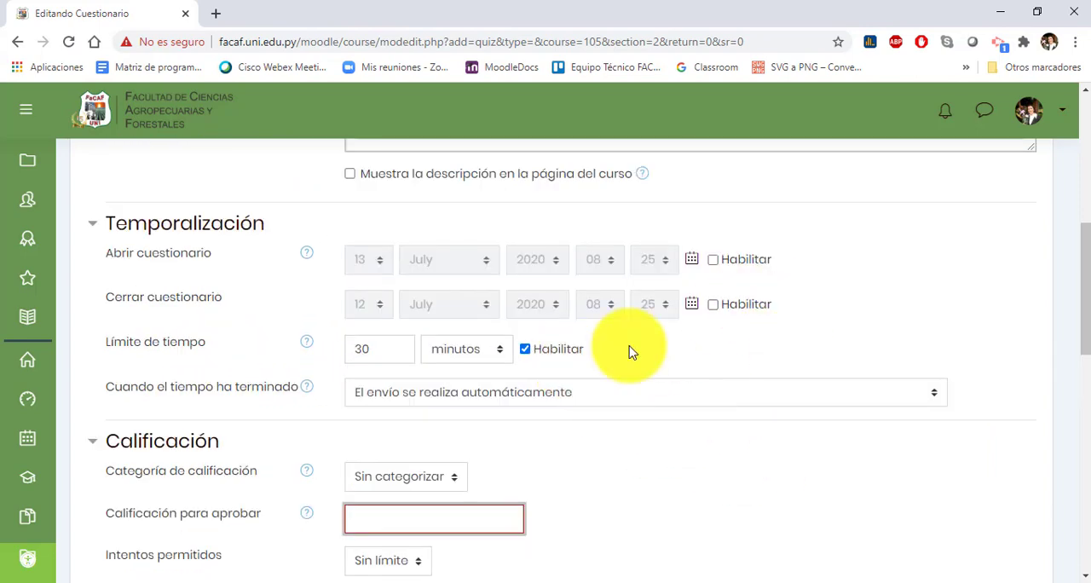
scroll(571, 426, "down", 4)
left_click(418, 245)
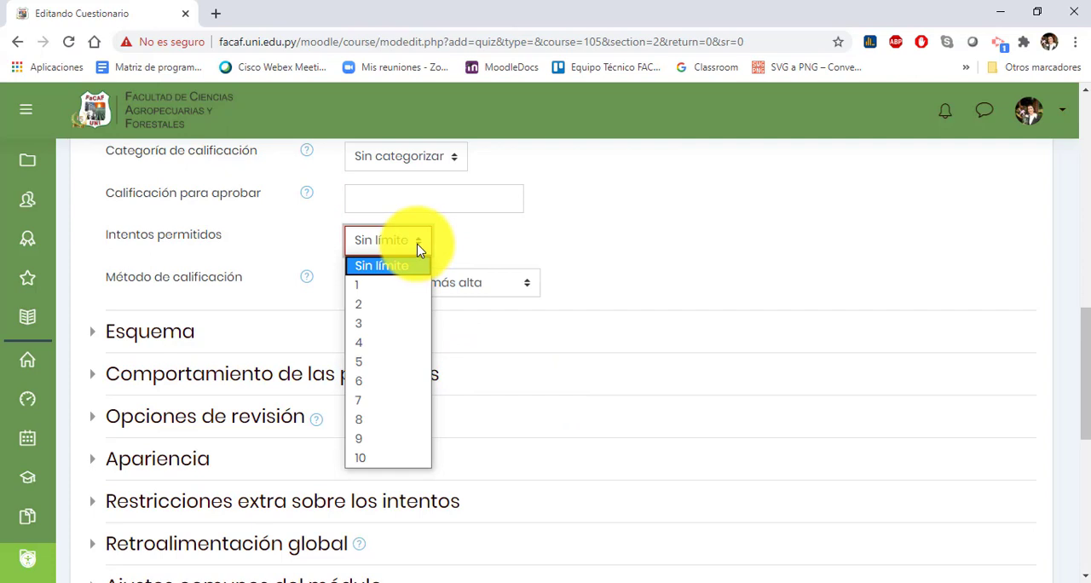
scroll(418, 249, "up", 1)
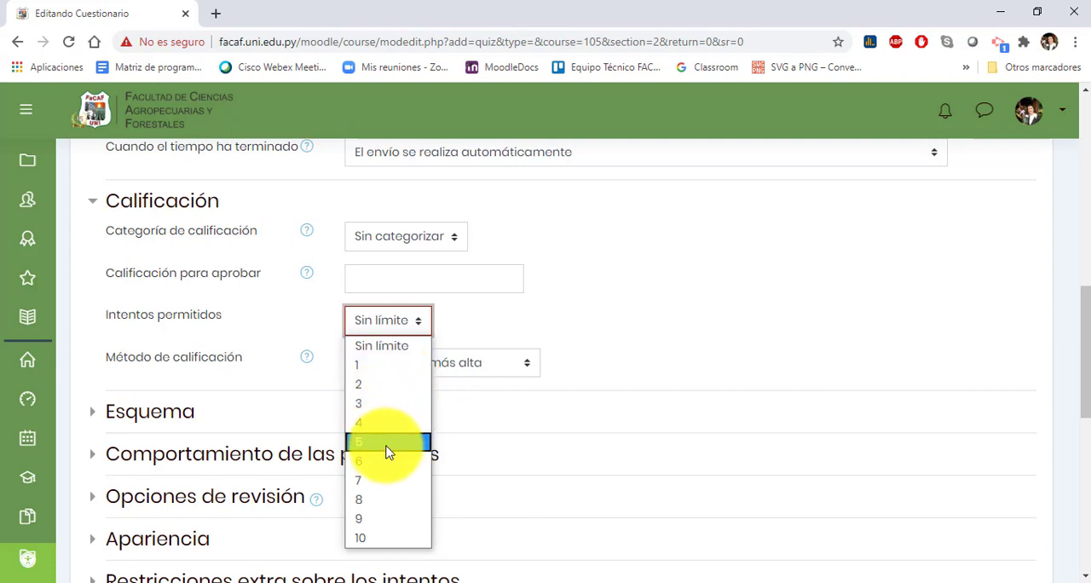
left_click(399, 345)
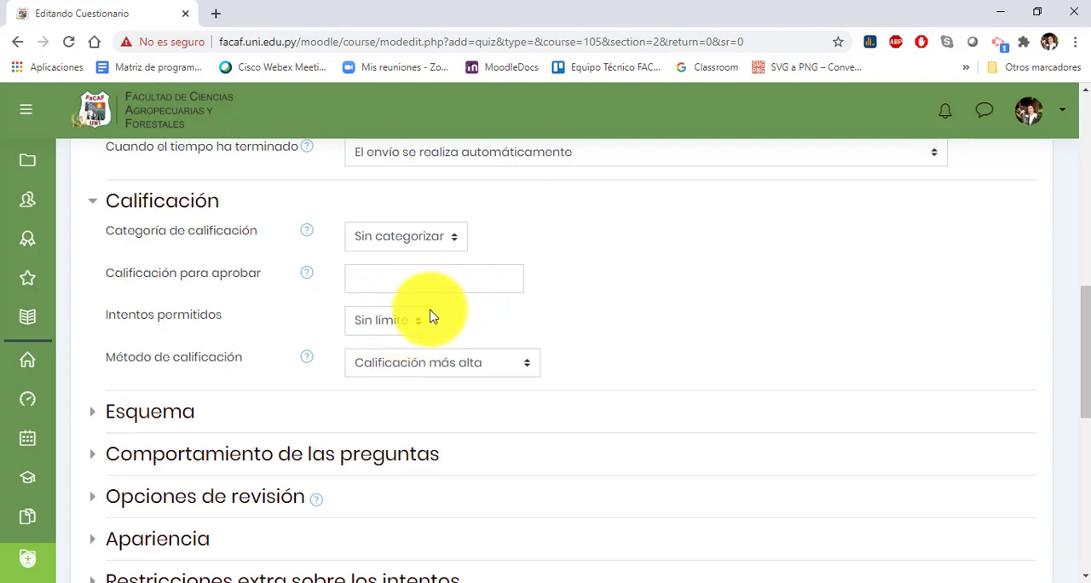
Step: Try setting the allowed attempts to 1 and return the setting to Sin límite
left_click(379, 320)
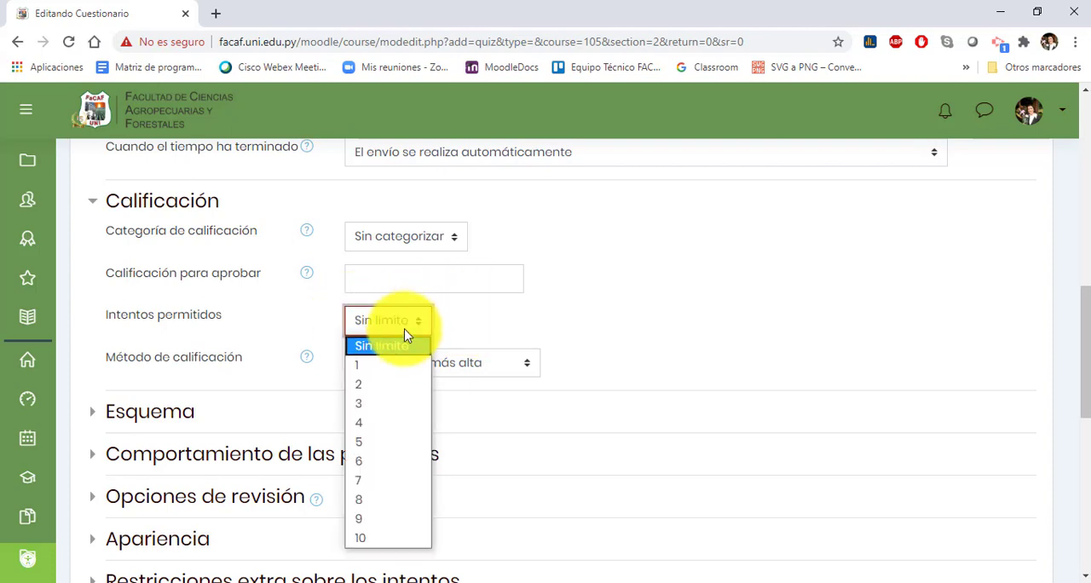
left_click(367, 366)
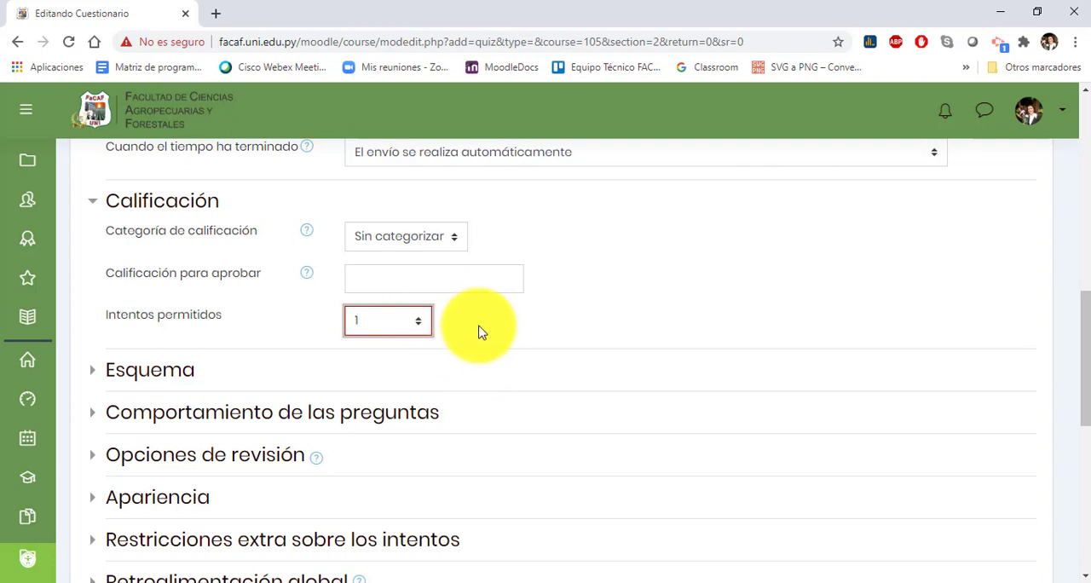
left_click(419, 326)
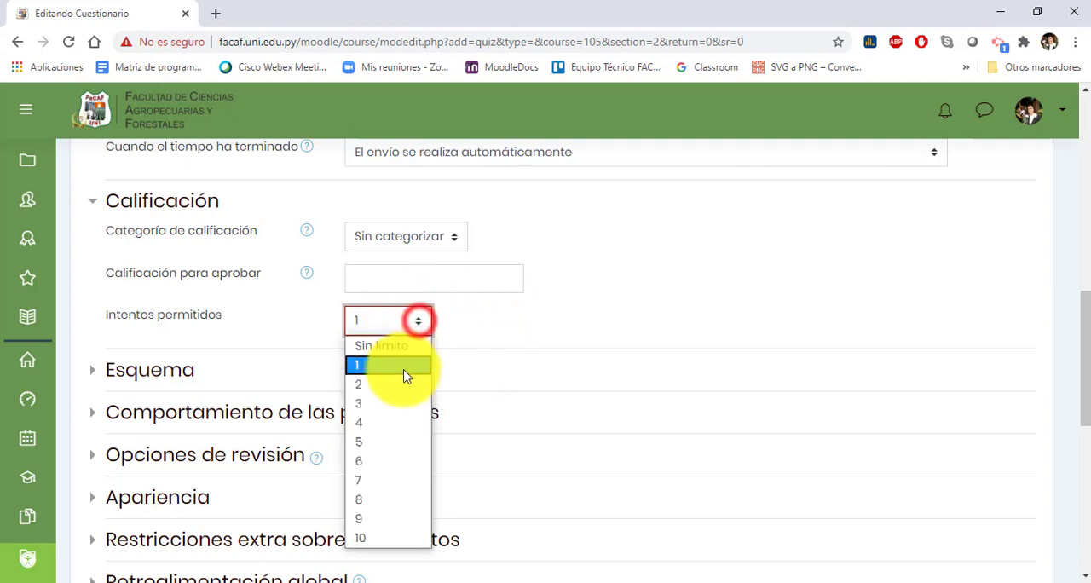
left_click(392, 343)
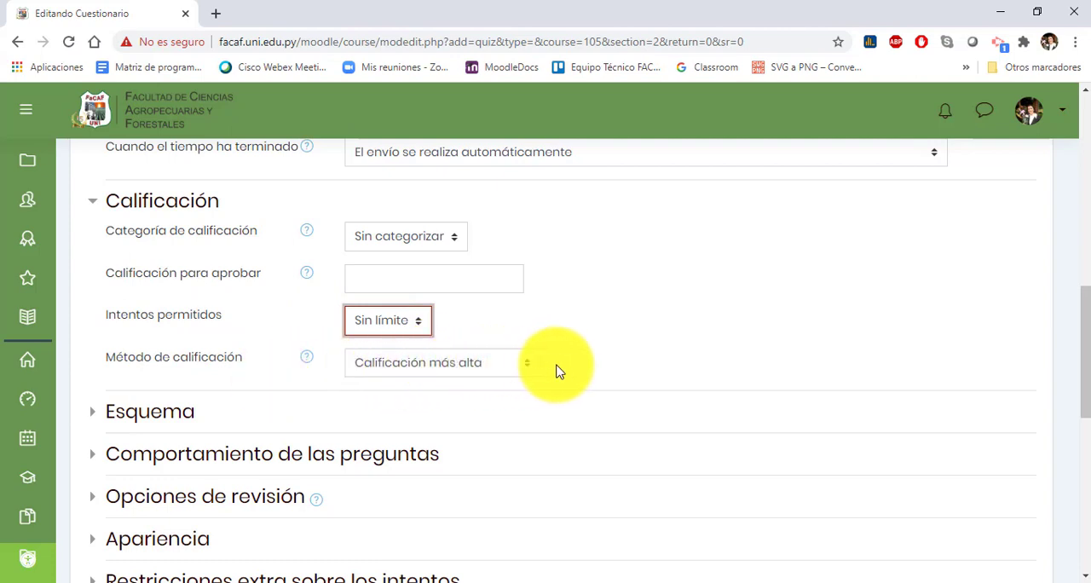
Step: Review the choices for Método de calificación and try setting the allowed attempts to 1
left_click(528, 372)
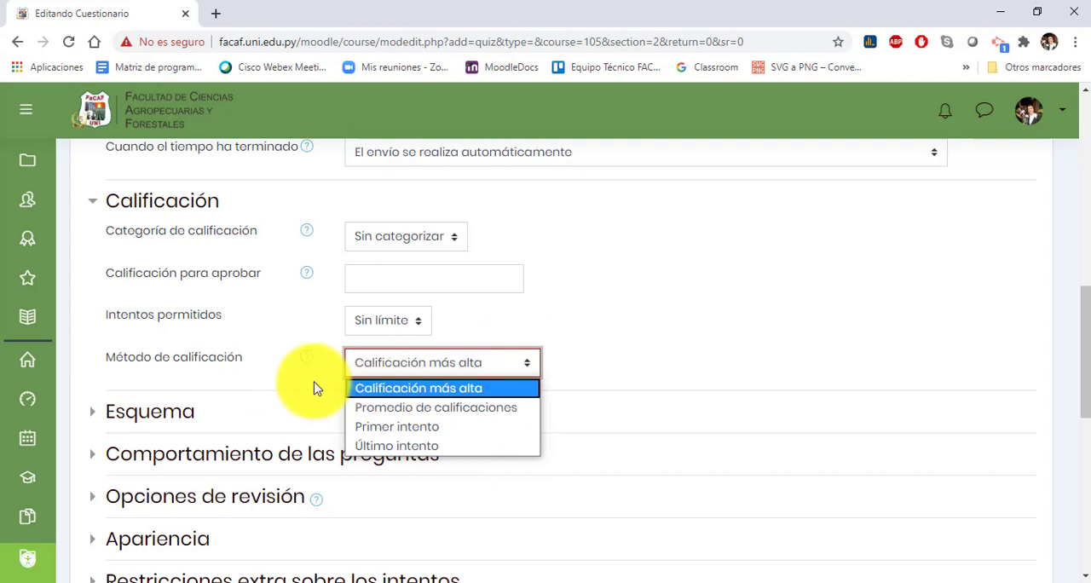
left_click(411, 328)
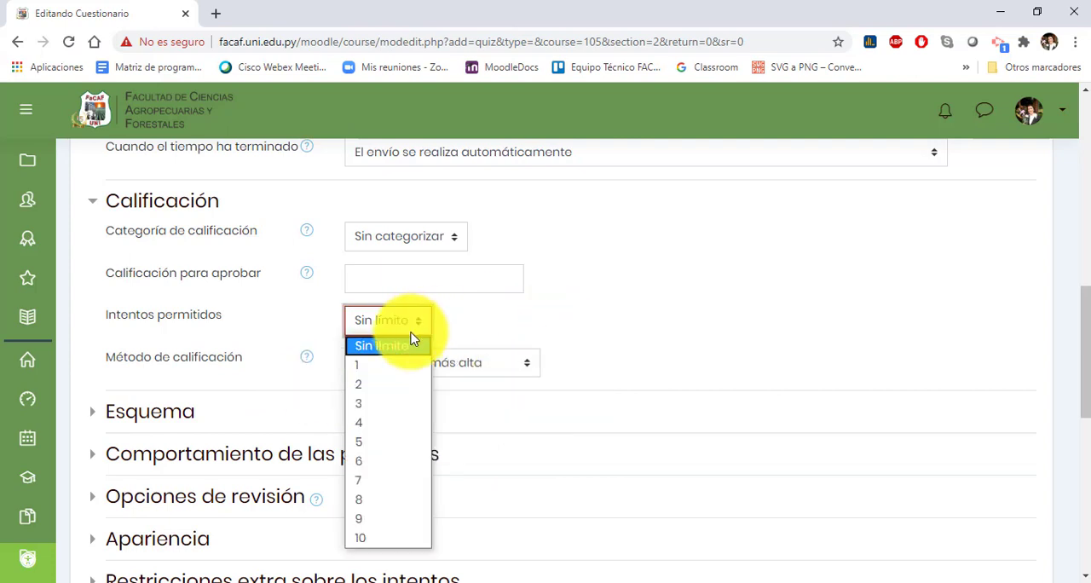
left_click(394, 365)
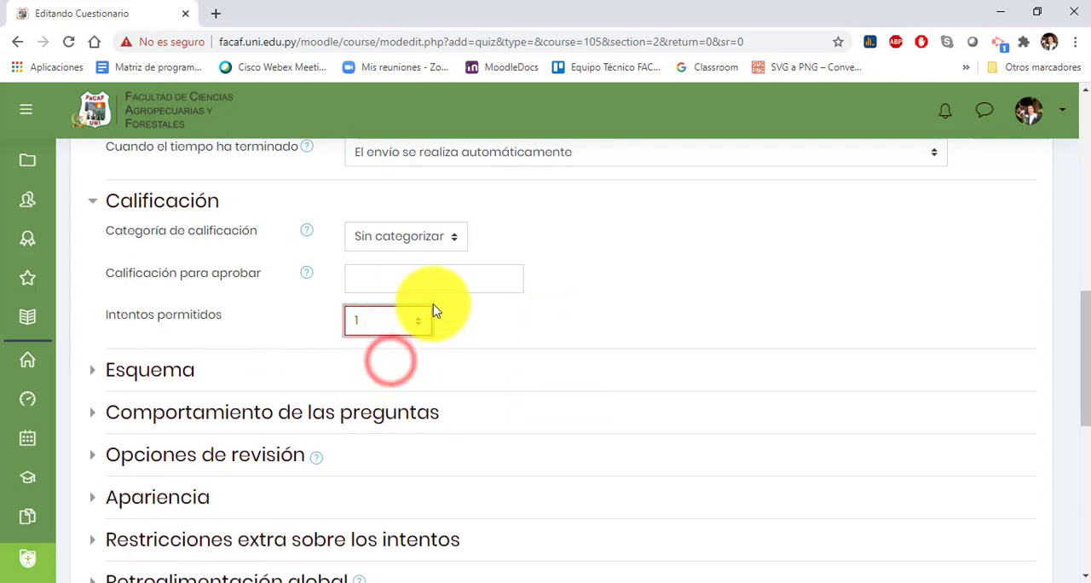
Step: Set the allowed attempts to 3 with Calificación más alta as the grading method, and collapse the Calificación section
left_click(423, 319)
left_click(390, 403)
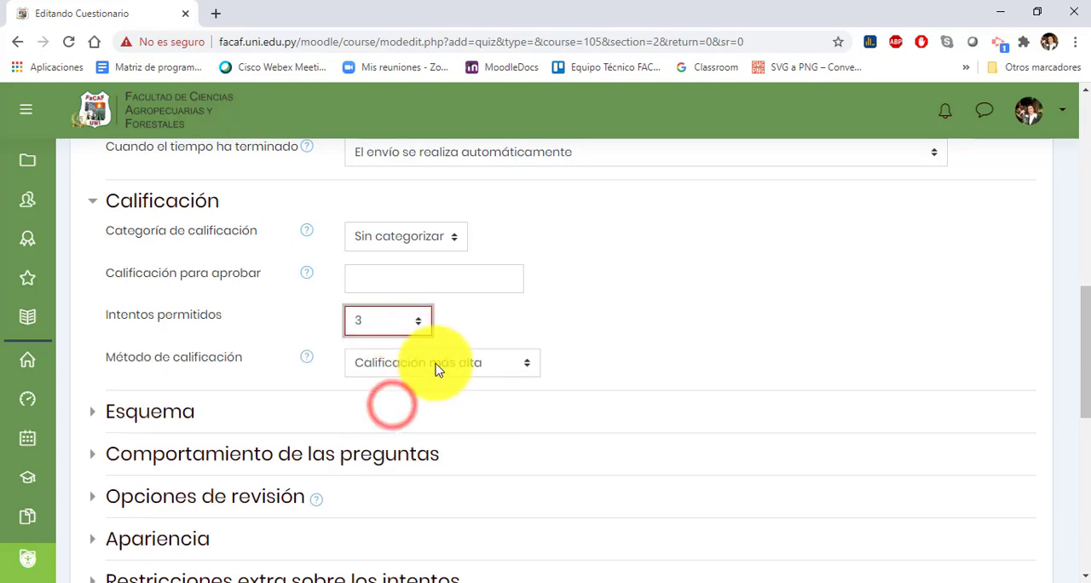
left_click(446, 360)
left_click(452, 386)
left_click(564, 341)
left_click(166, 203)
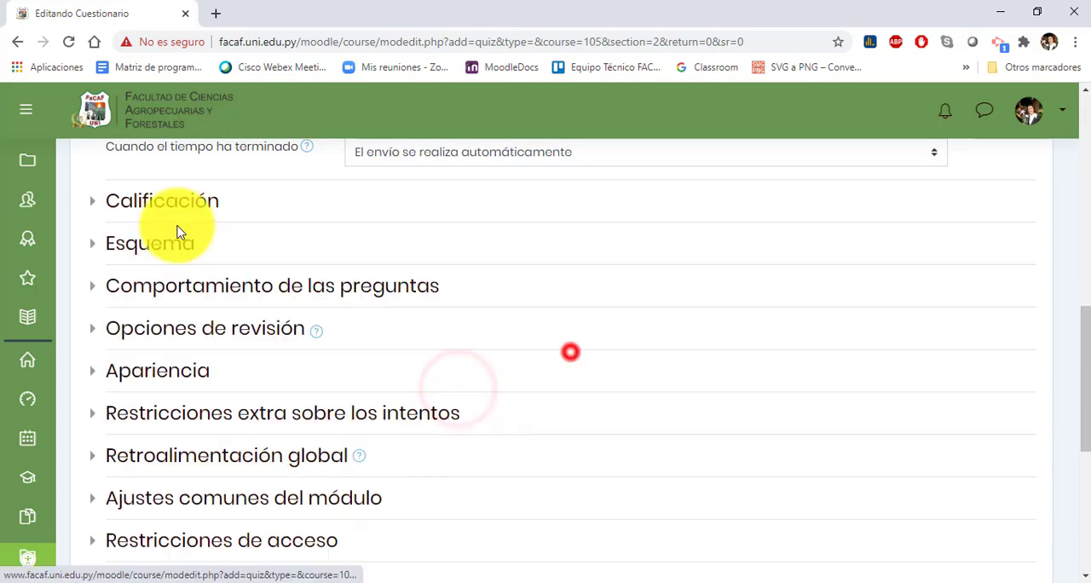
Step: Expand the Esquema section and look through the choices for Página nueva
left_click(143, 243)
left_click(452, 279)
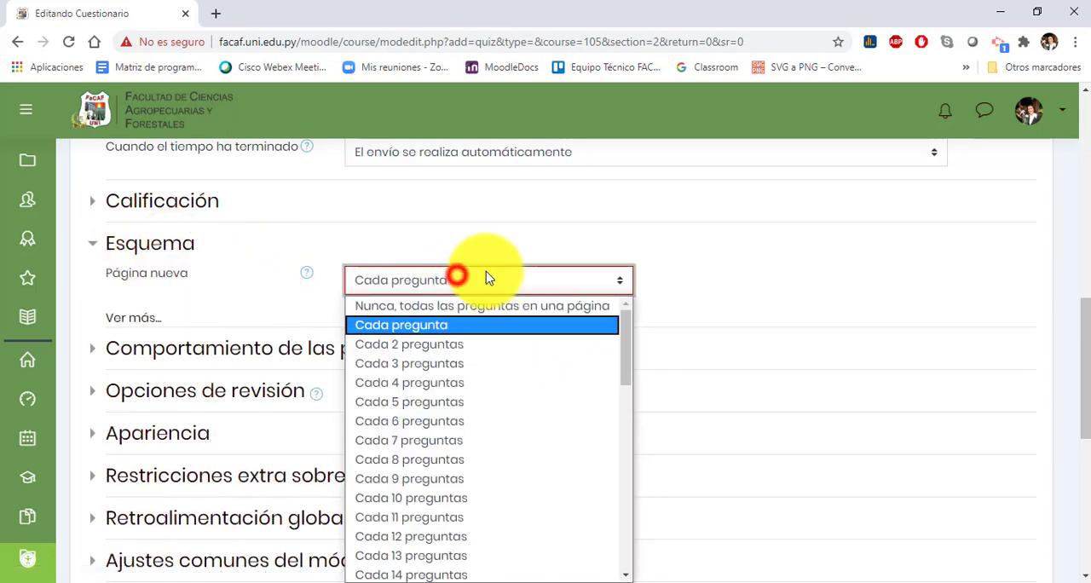
scroll(516, 337, "down", 8)
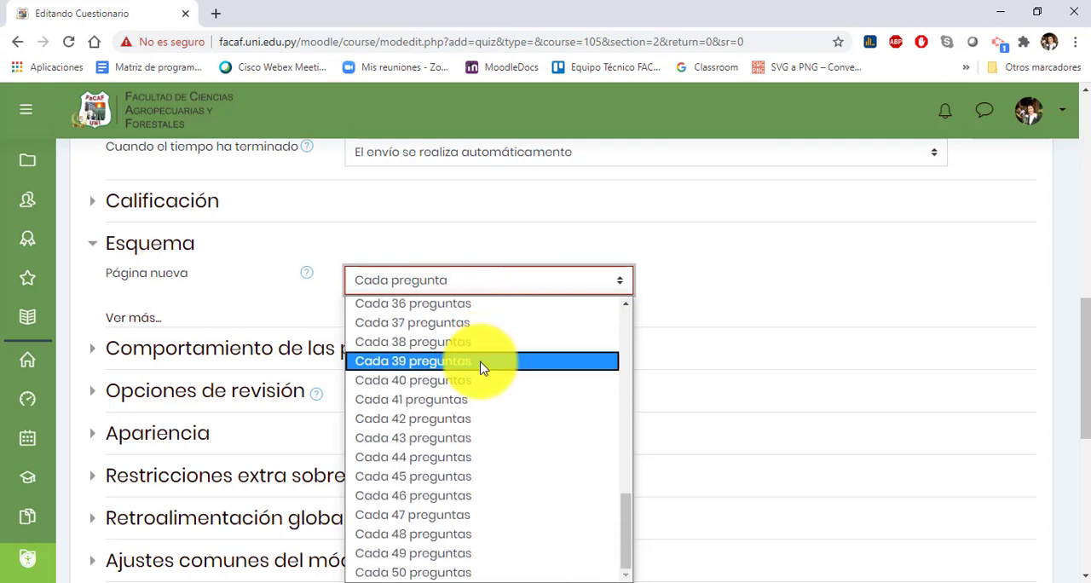
scroll(522, 461, "up", 8)
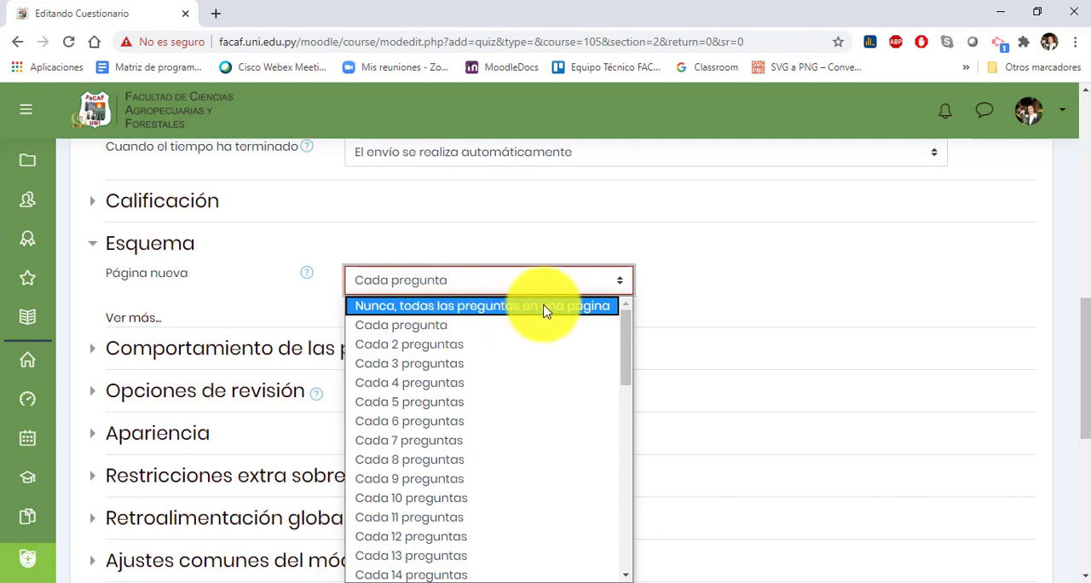
Step: Try setting Página nueva to "Nunca, todas las preguntas en una página" and return it to Cada pregunta
left_click(514, 312)
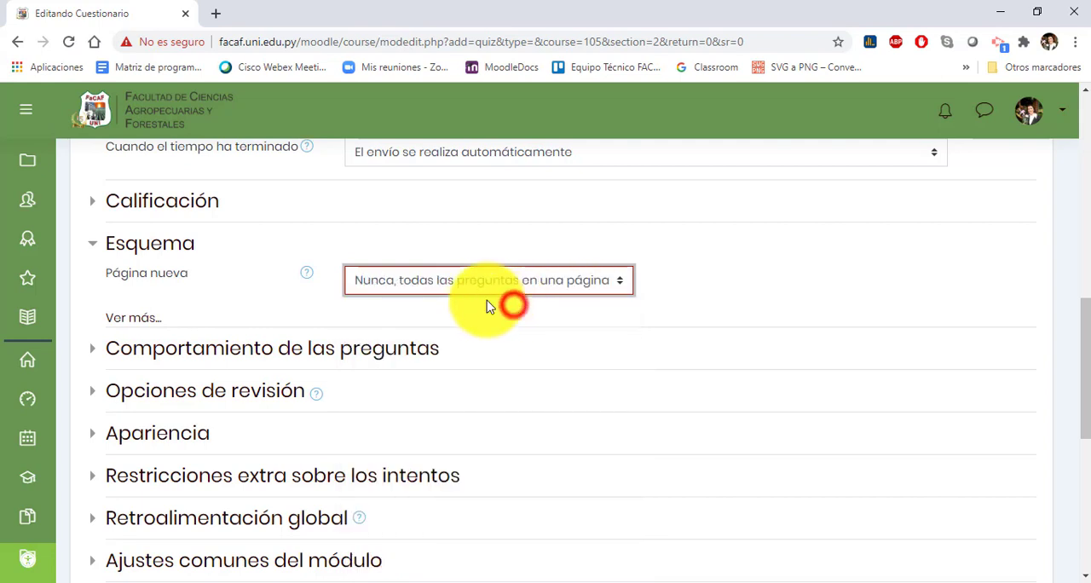
left_click(422, 288)
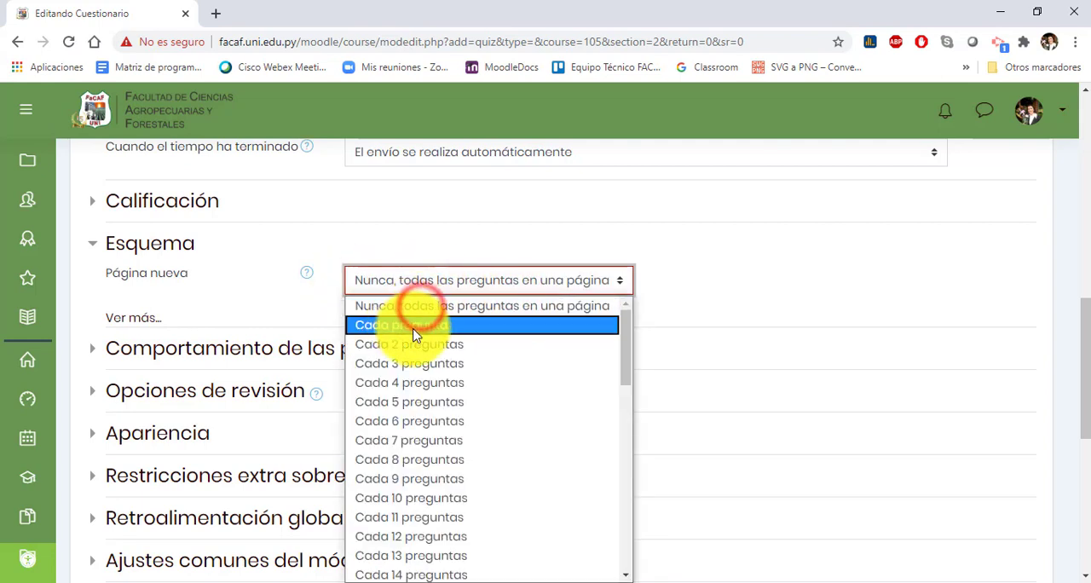
left_click(415, 330)
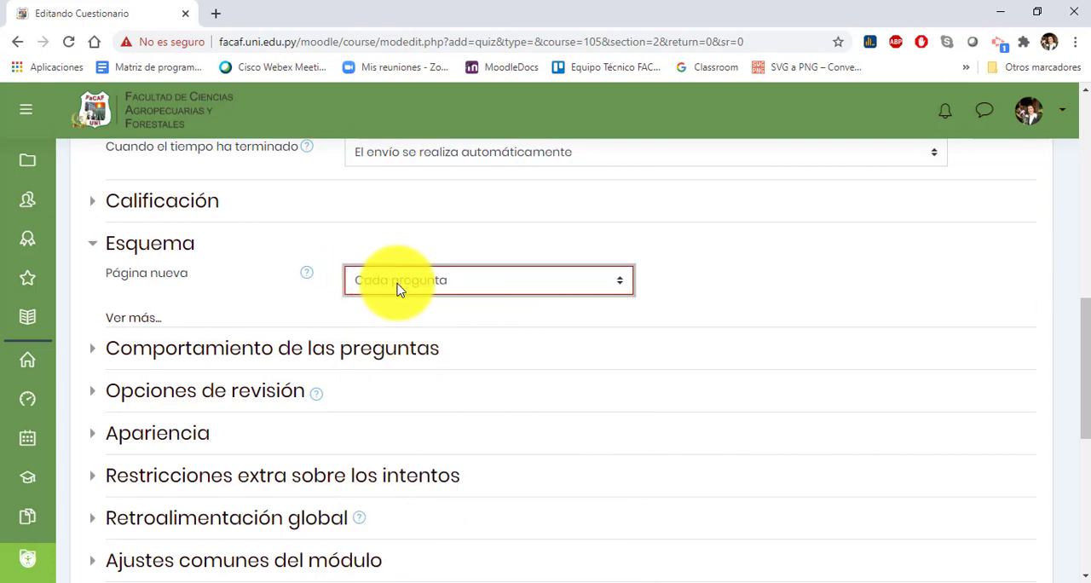
left_click(446, 285)
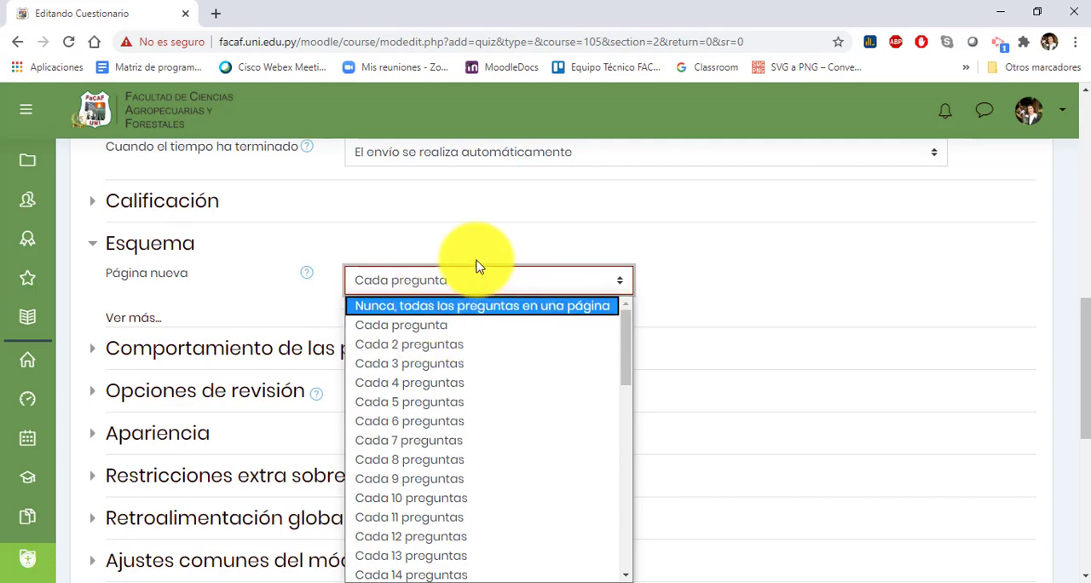
left_click(409, 334)
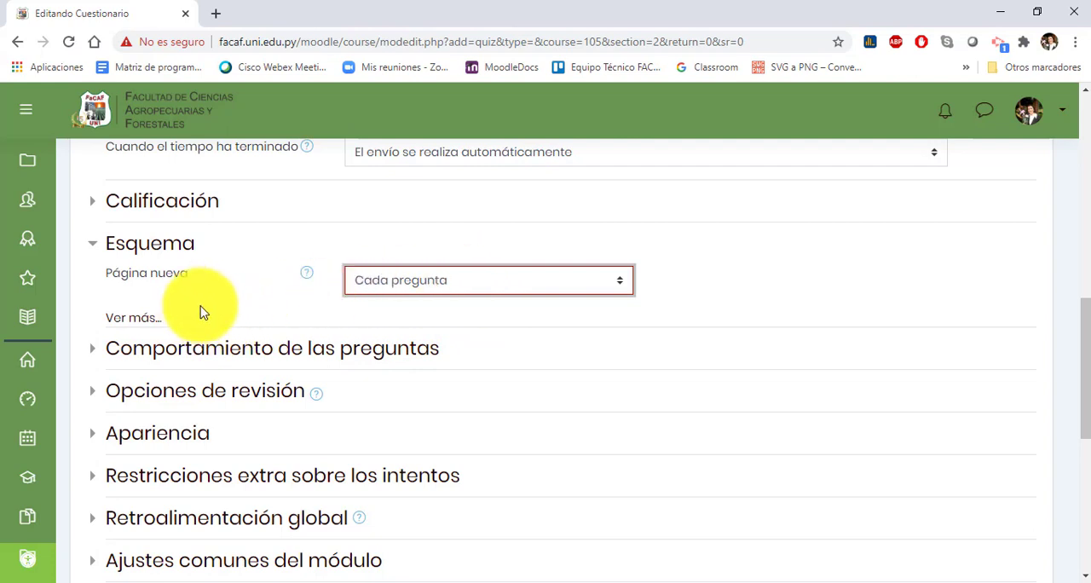
Step: Show the additional Esquema options, set Método de navegación to Secuencial, and collapse the section
left_click(137, 319)
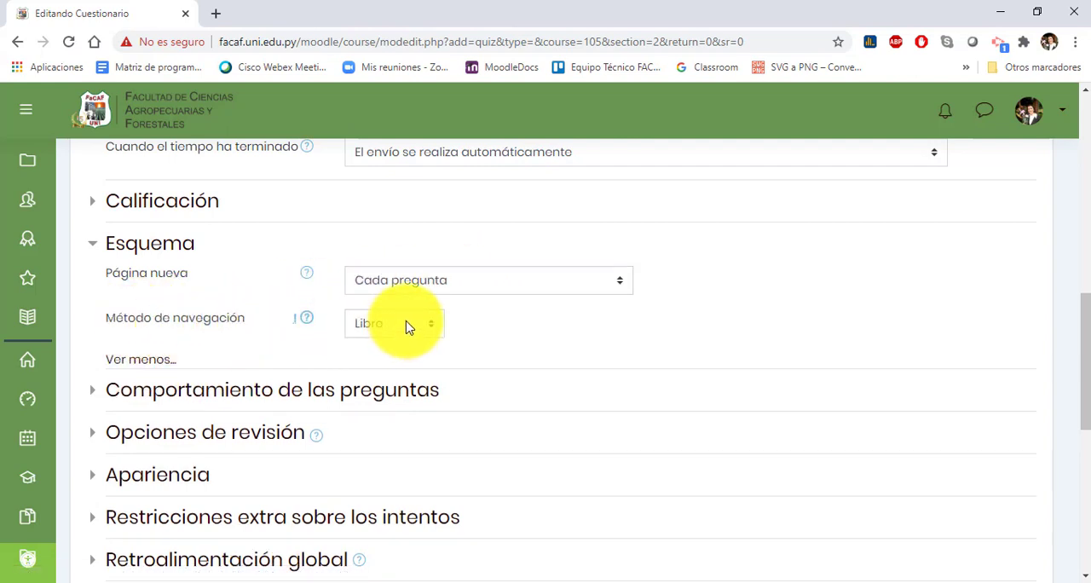
left_click(428, 329)
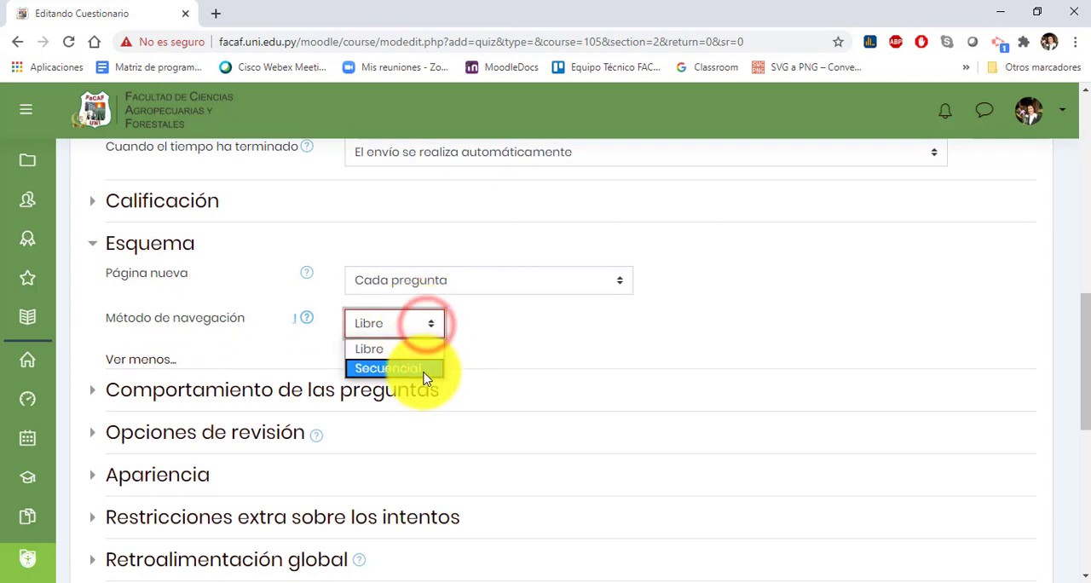
left_click(427, 378)
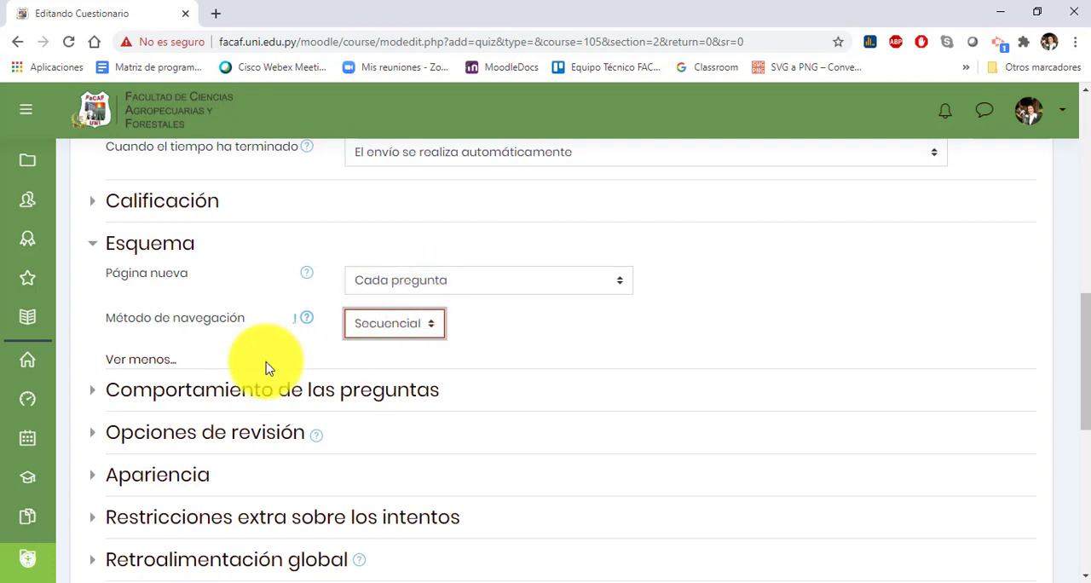
left_click(171, 247)
Step: Expand Comportamiento de las preguntas and examine the choices for random answer order and question behaviour, keeping Sí and Retroalimentación diferida
left_click(134, 288)
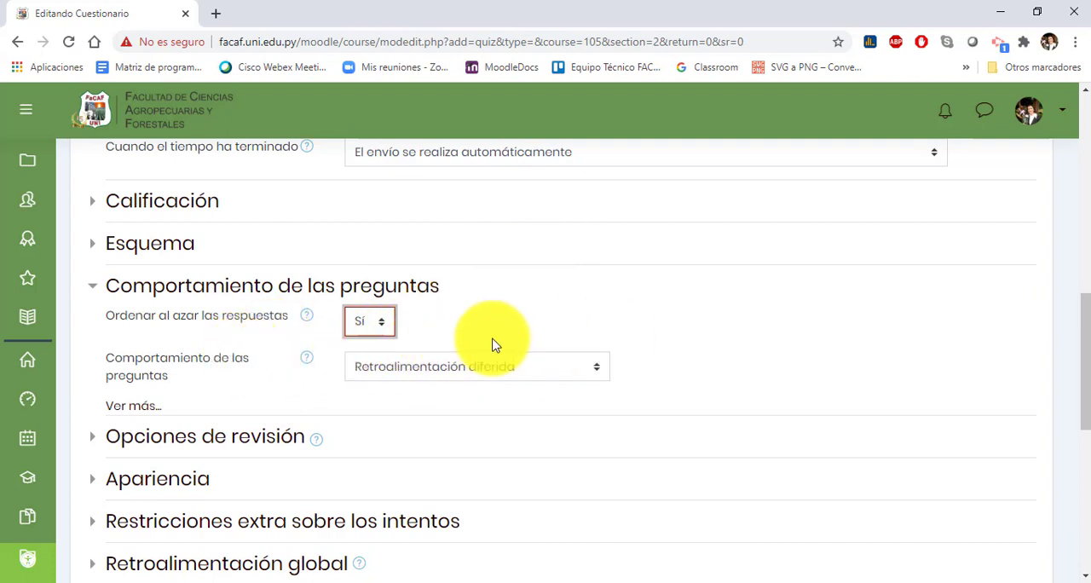
left_click(362, 321)
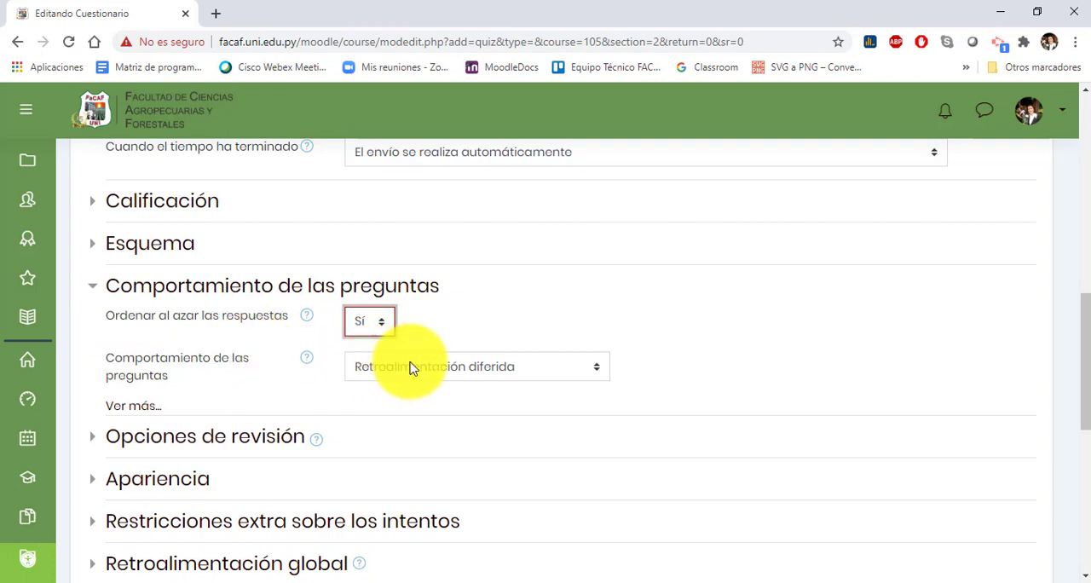
left_click(543, 368)
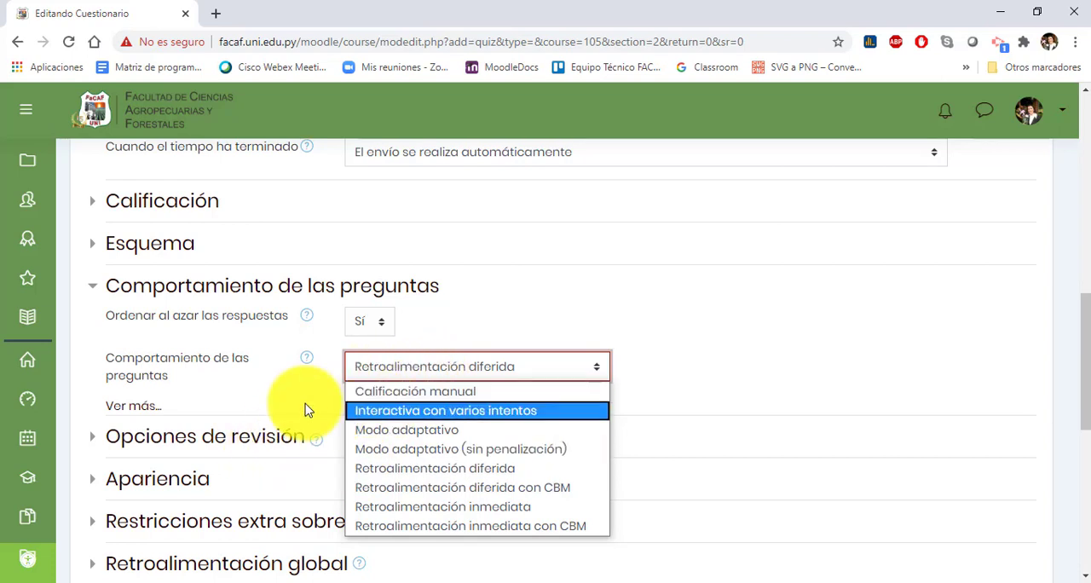
left_click(281, 385)
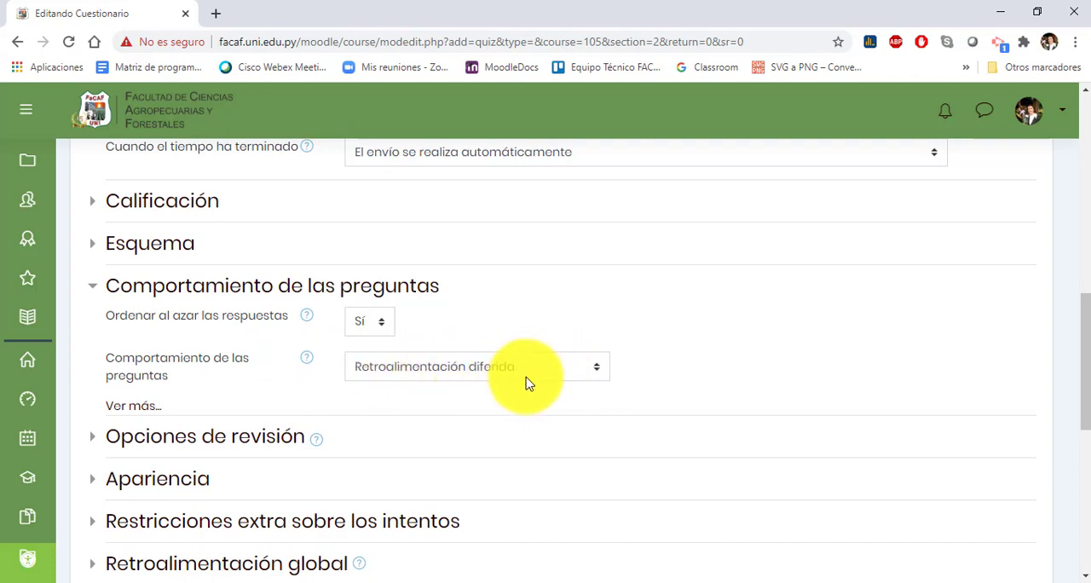
Step: Expand the Opciones de revisión section and collapse Comportamiento de las preguntas, keeping Retroalimentación diferida
left_click(228, 436)
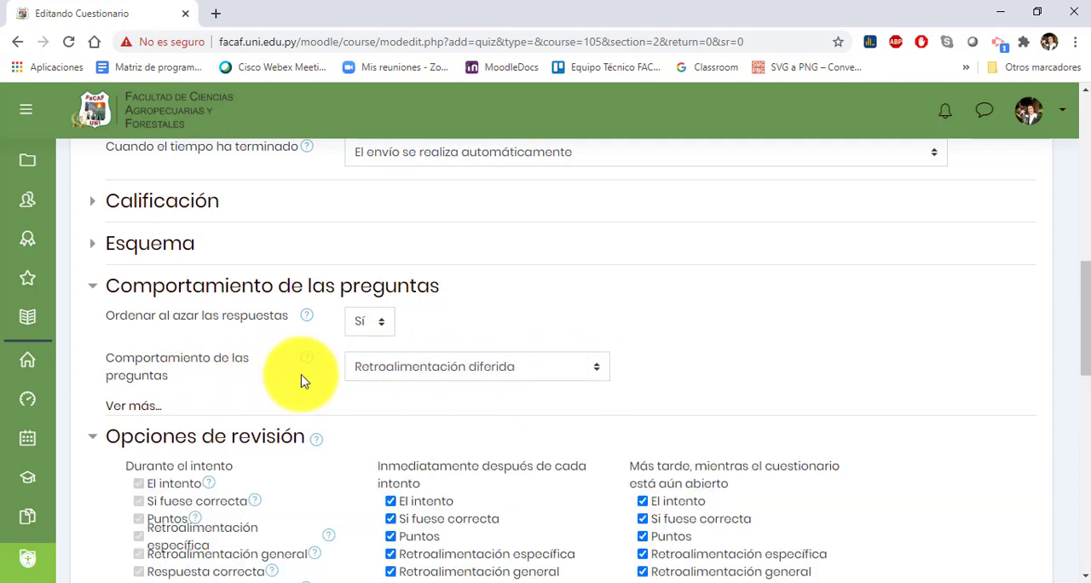
left_click(377, 366)
left_click(657, 354)
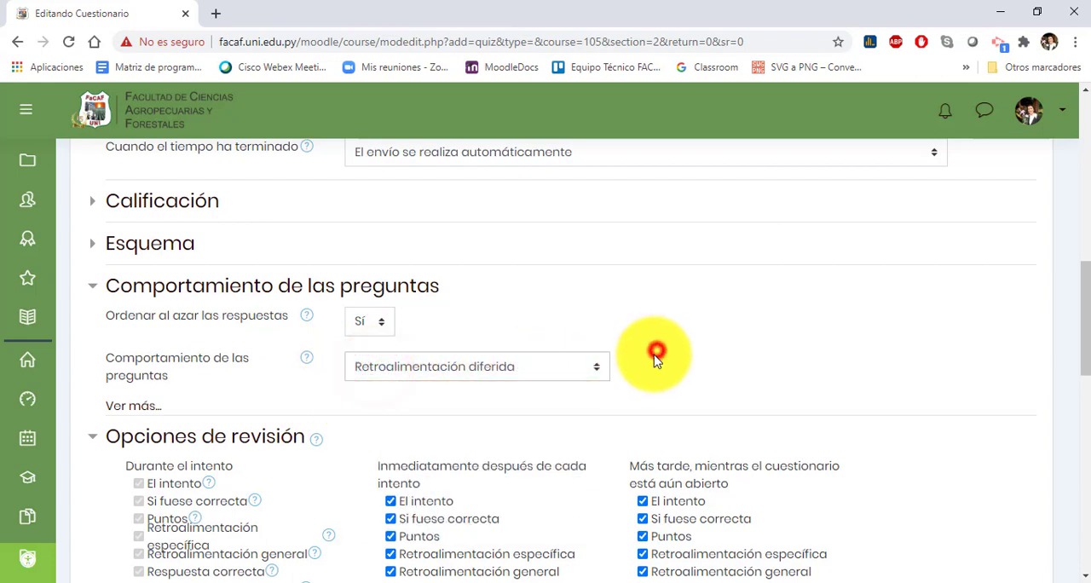
scroll(305, 406, "down", 1)
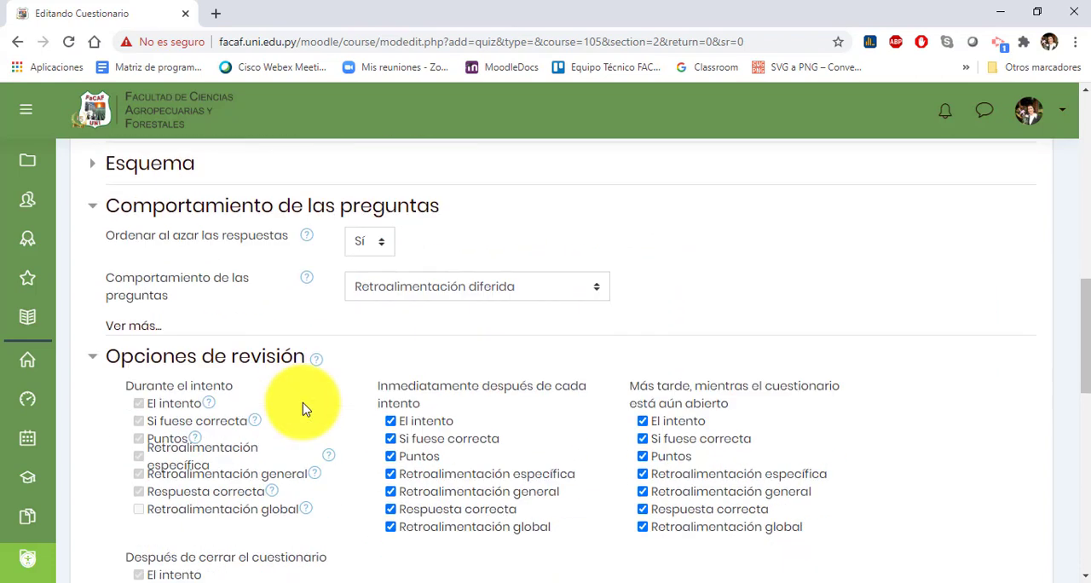
left_click(238, 207)
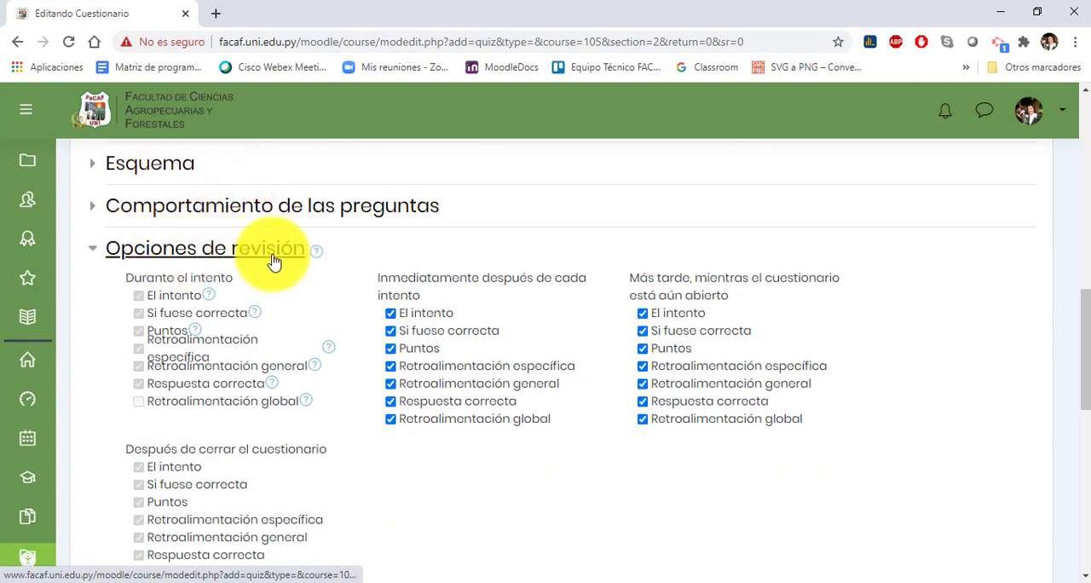
Step: Disable El intento, Puntos and Retroalimentación global both immediately after each attempt and later while the quiz is open
scroll(280, 263, "down", 1)
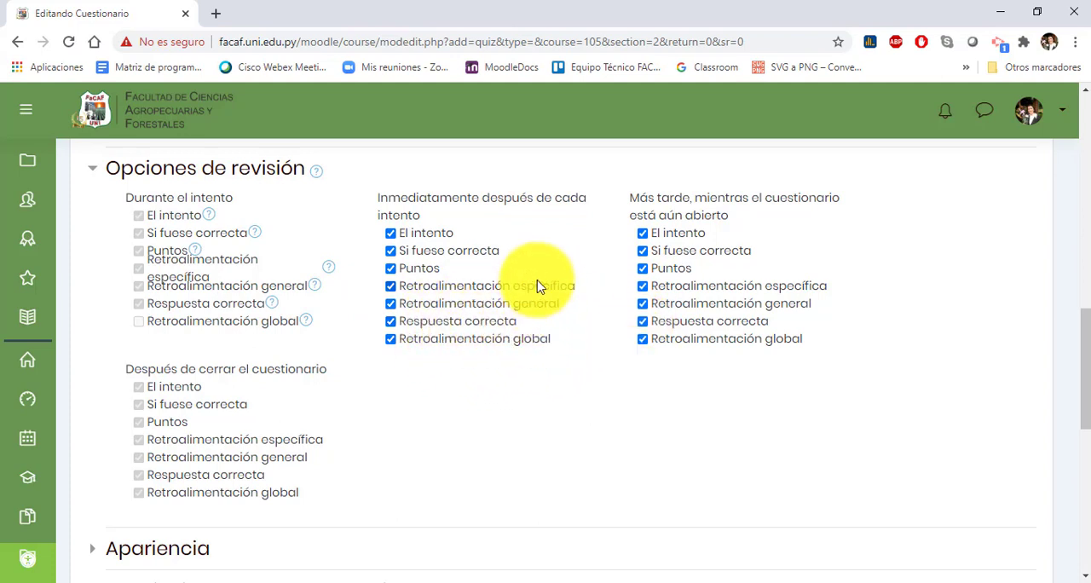
left_click(390, 233)
left_click(391, 268)
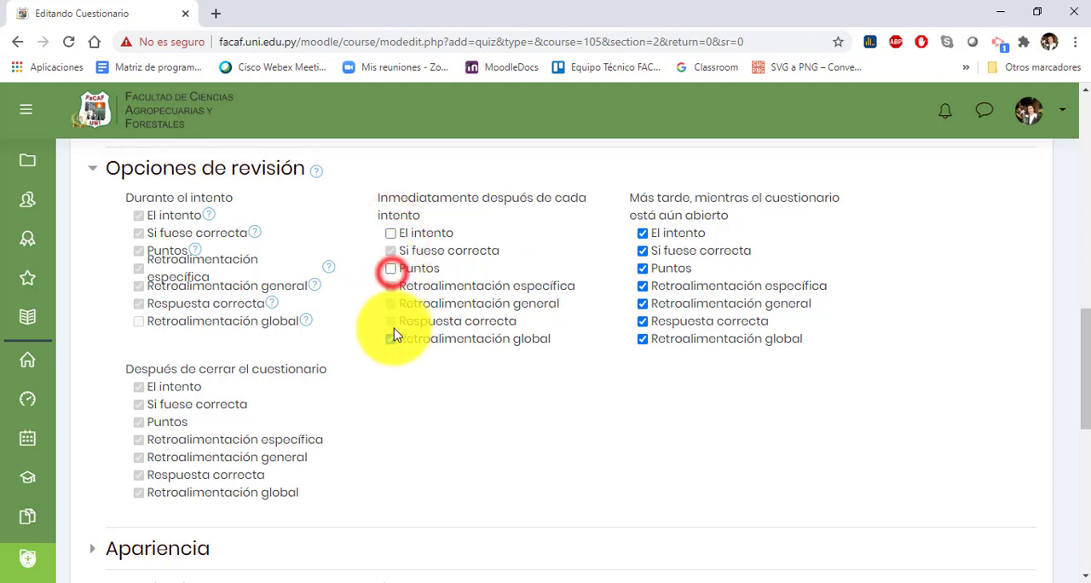
left_click(390, 338)
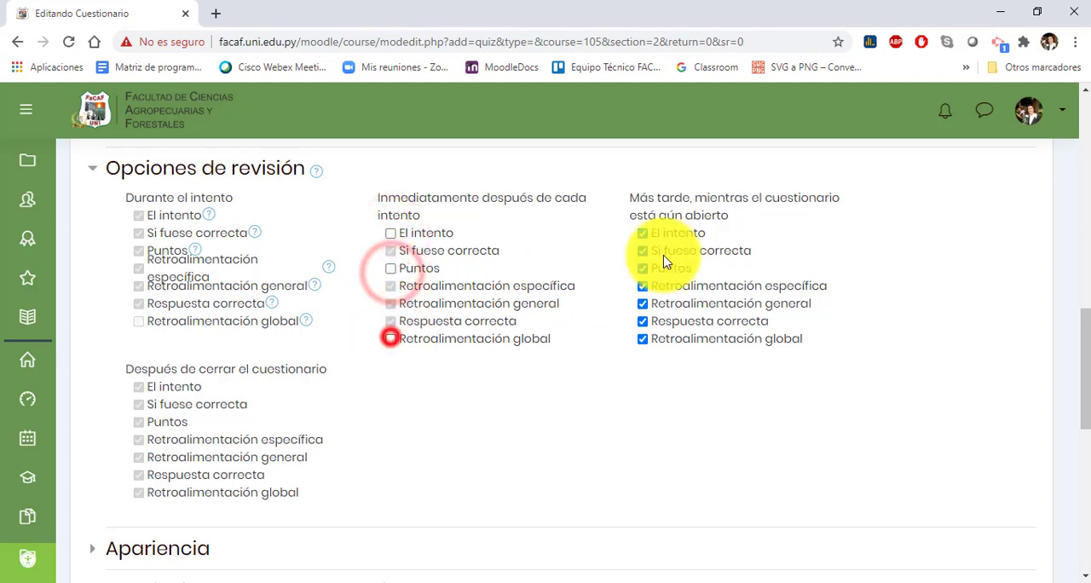
left_click(645, 339)
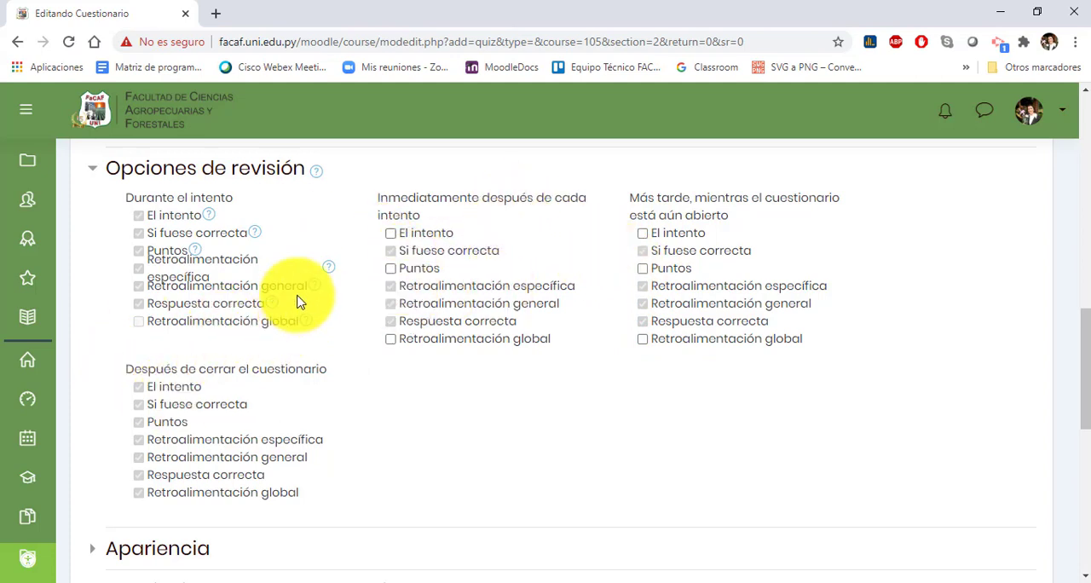
Step: For both editable review periods, enable Puntos, disable specific and general feedback, Respuesta correcta and El intento, and collapse Opciones de revisión
left_click(391, 269)
left_click(645, 271)
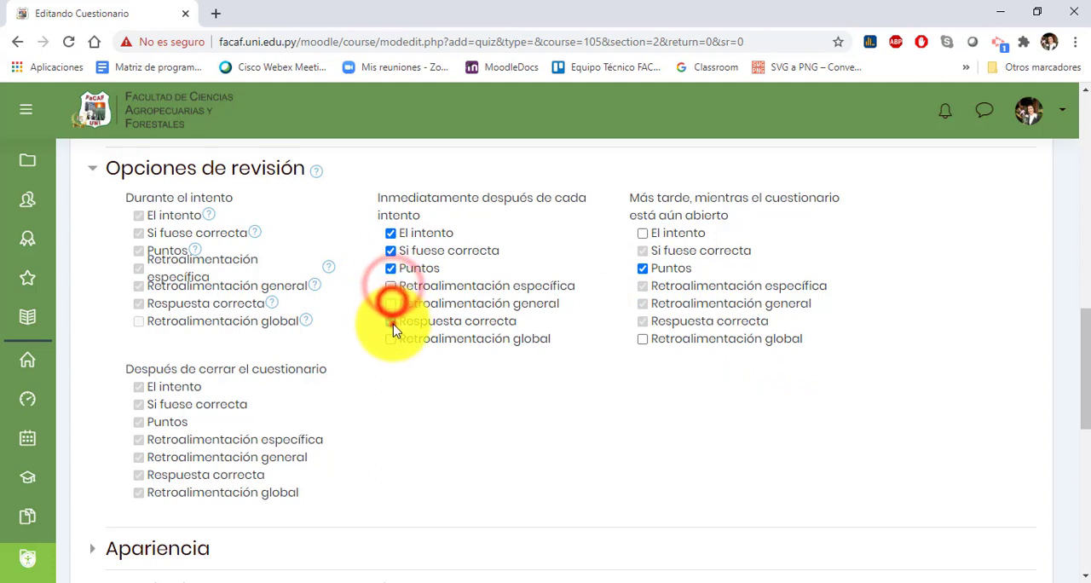
left_click(391, 322)
left_click(644, 321)
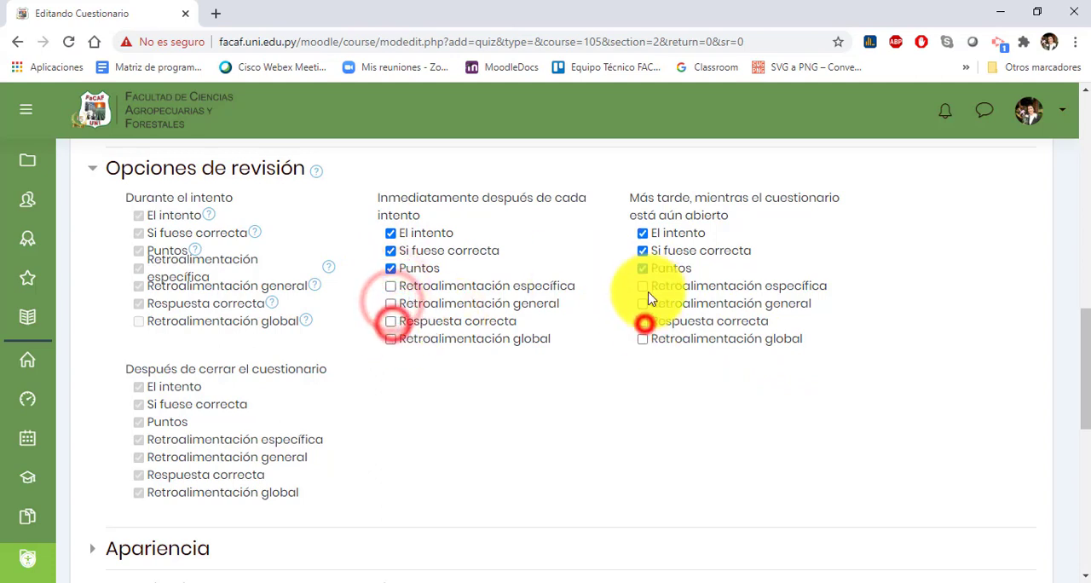
left_click(392, 251)
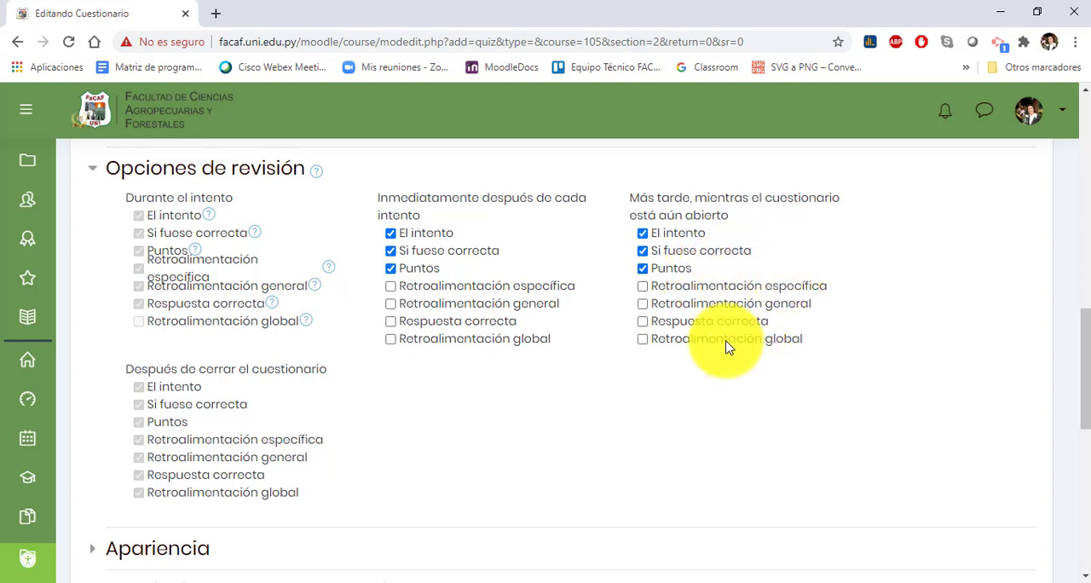
left_click(392, 234)
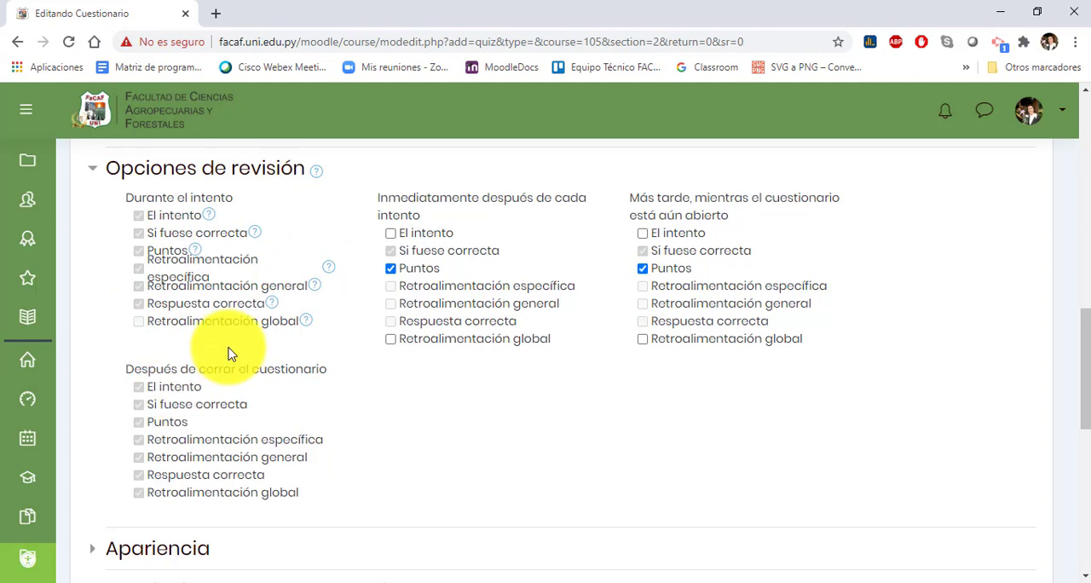
left_click(213, 169)
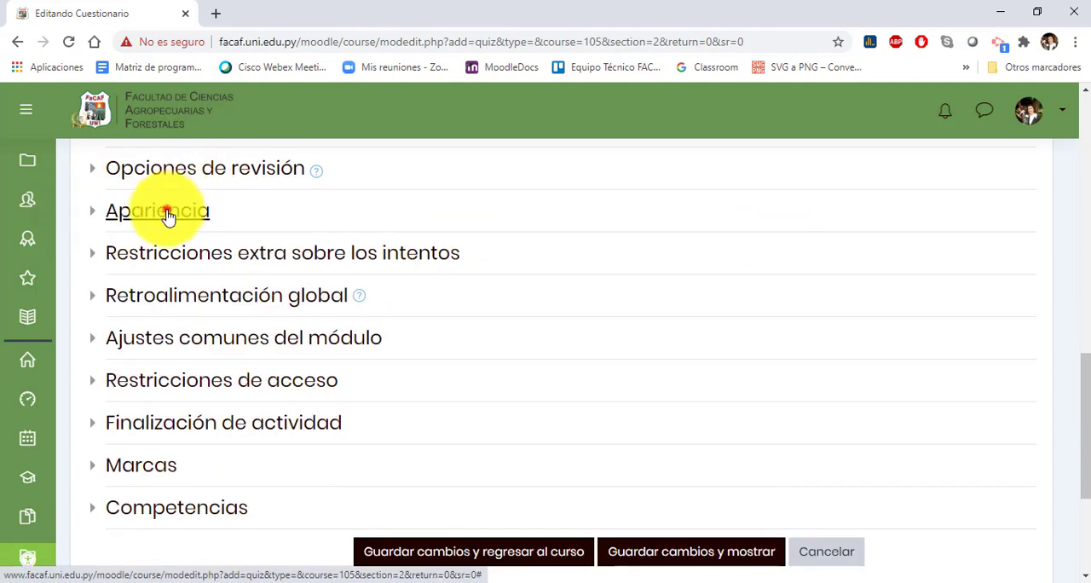
Step: Expand the Apariencia section and set Mostrar la imagen del usuario to Imagen pequeña
left_click(168, 217)
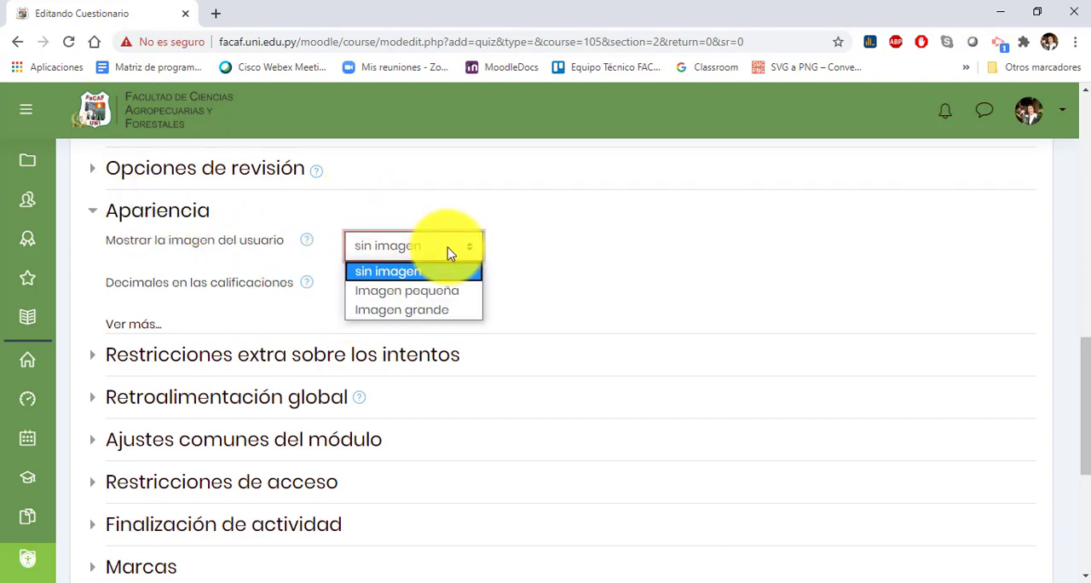
left_click(432, 291)
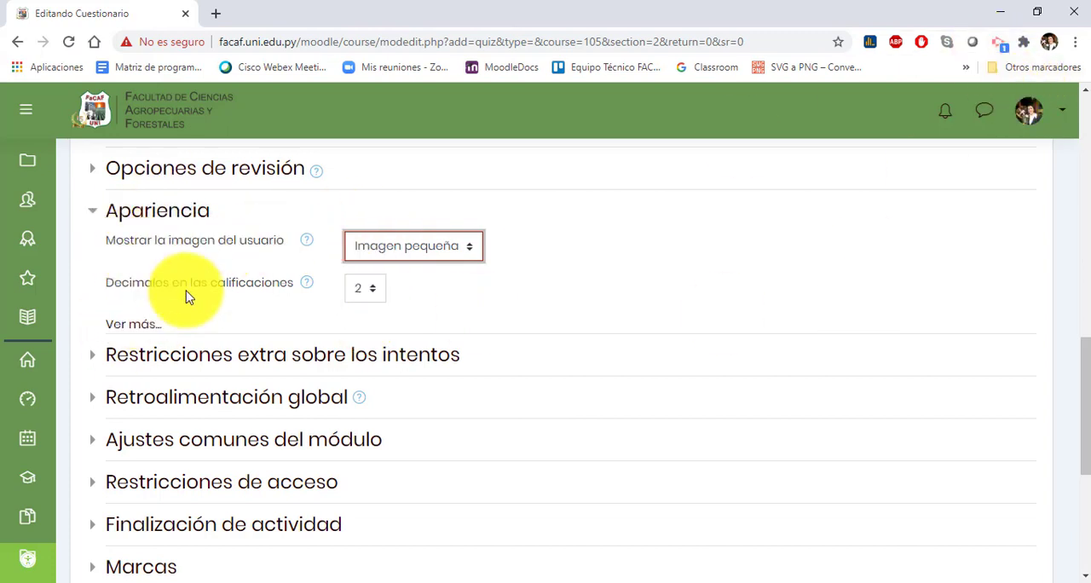
Step: Set Decimales en las calificaciones to 0 and return it to 2
left_click(371, 290)
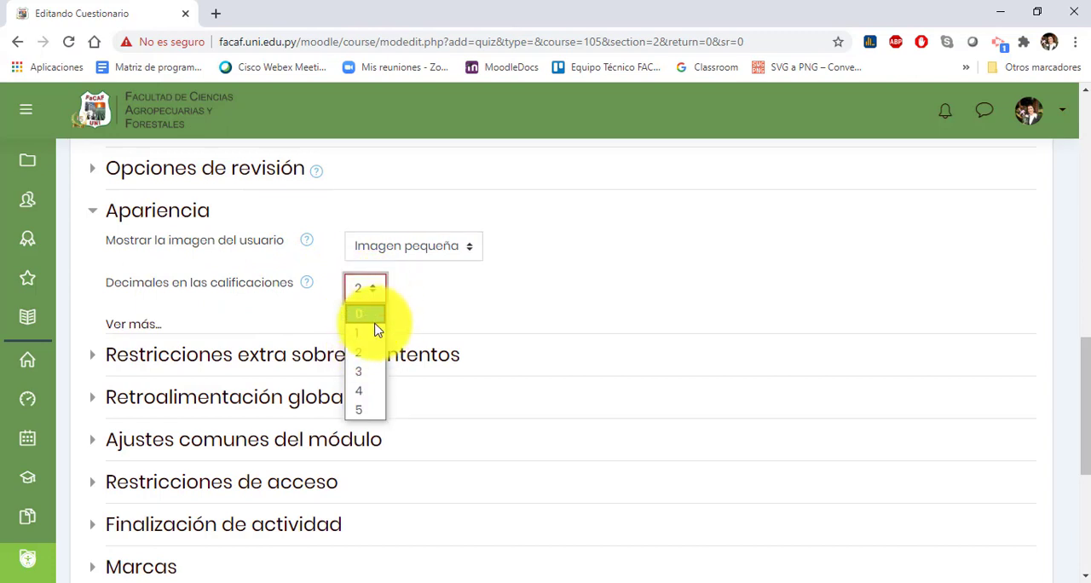
left_click(375, 319)
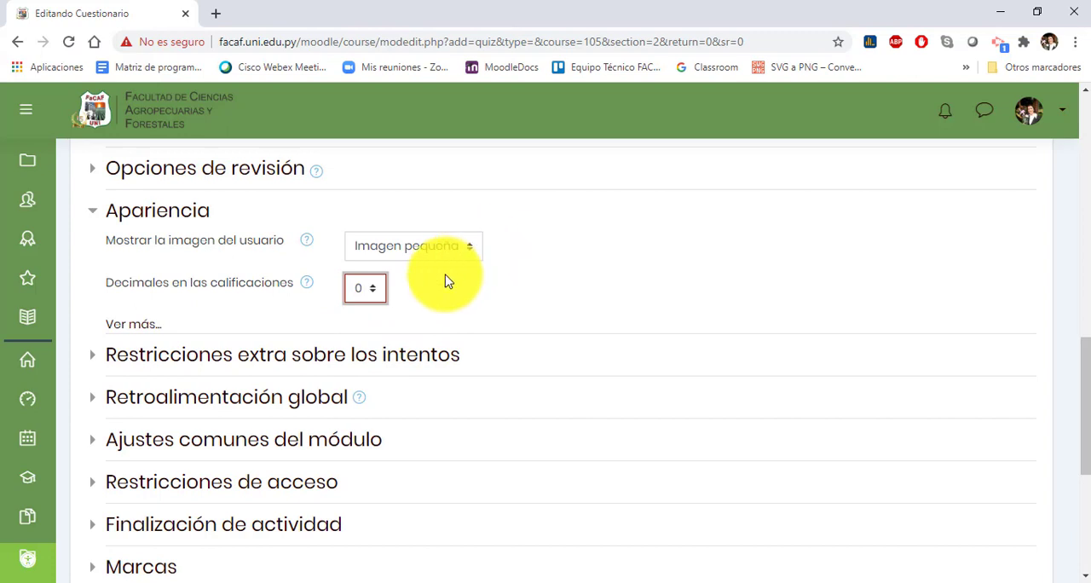
left_click(375, 288)
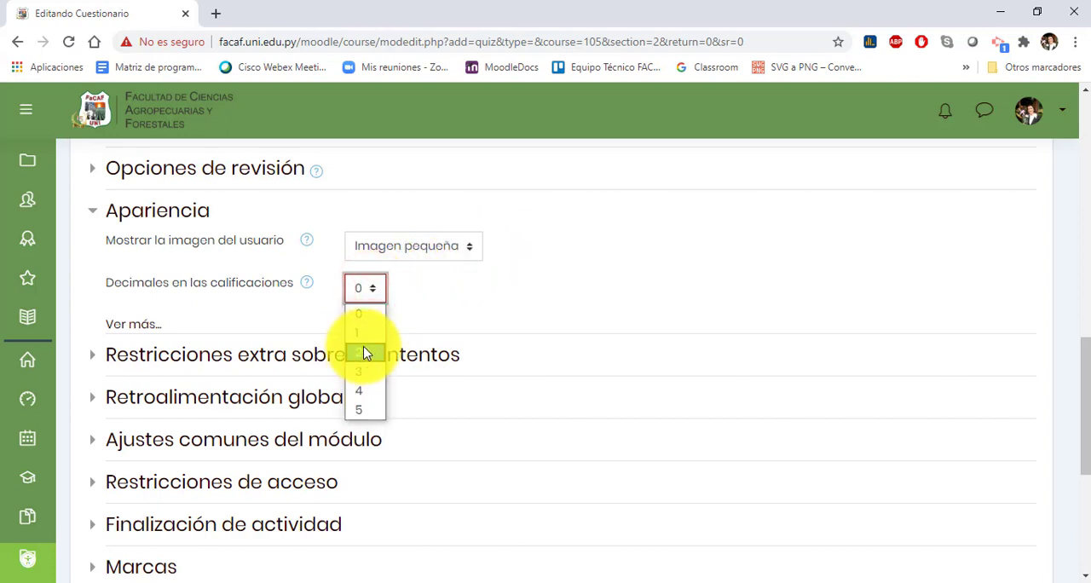
left_click(373, 352)
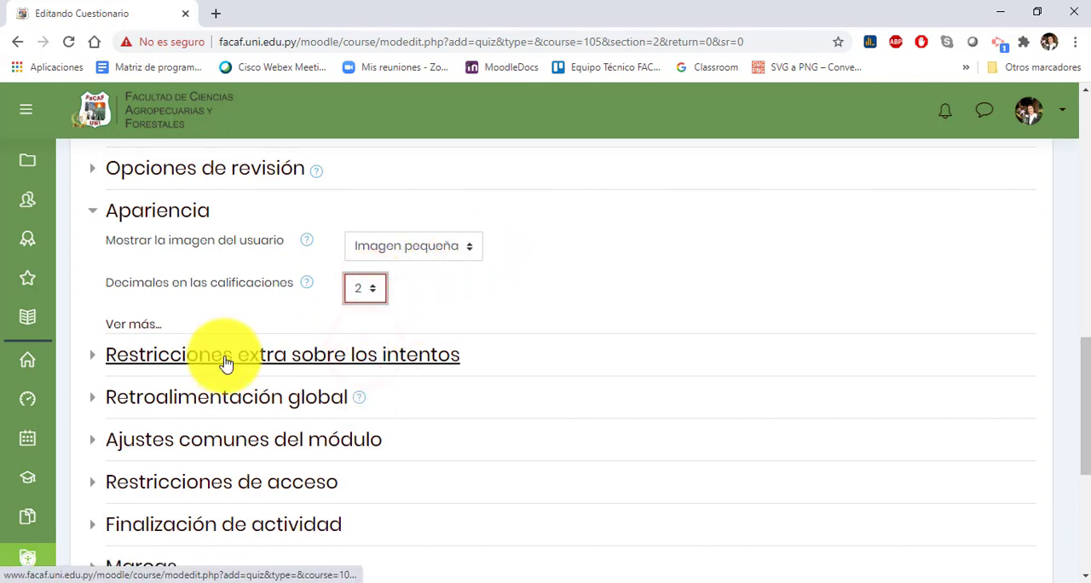
Step: Expand the Retroalimentación global section and examine its grade limits and comment fields, leaving them empty
left_click(220, 394)
scroll(390, 358, "down", 2)
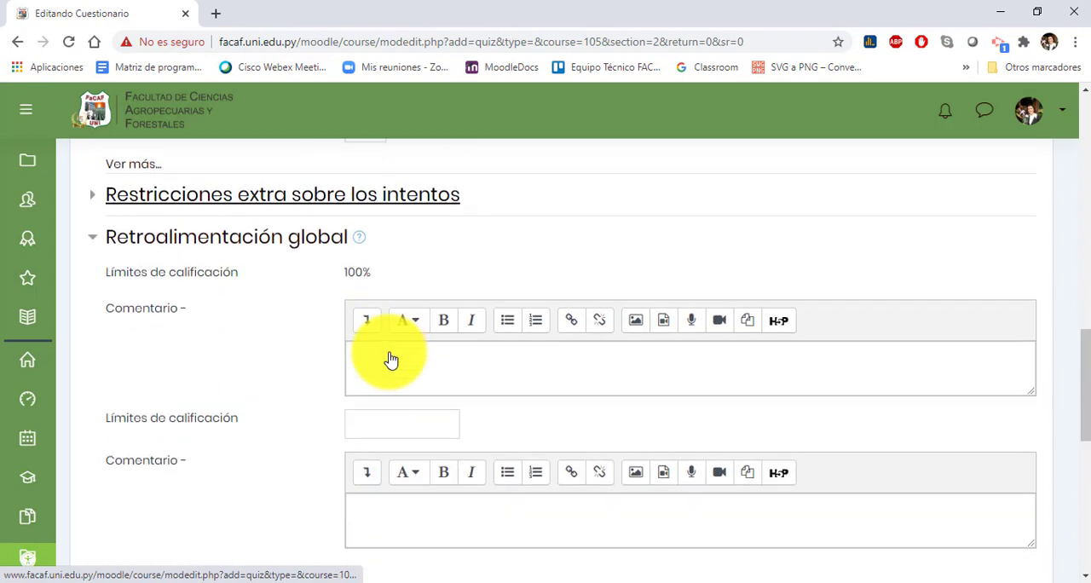
scroll(333, 254, "down", 1)
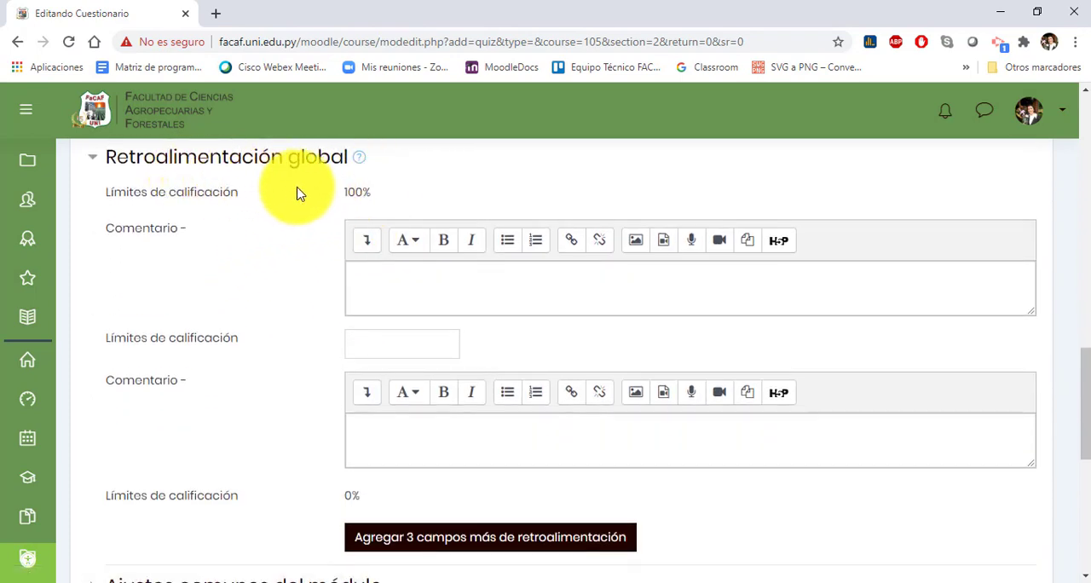
left_click(371, 283)
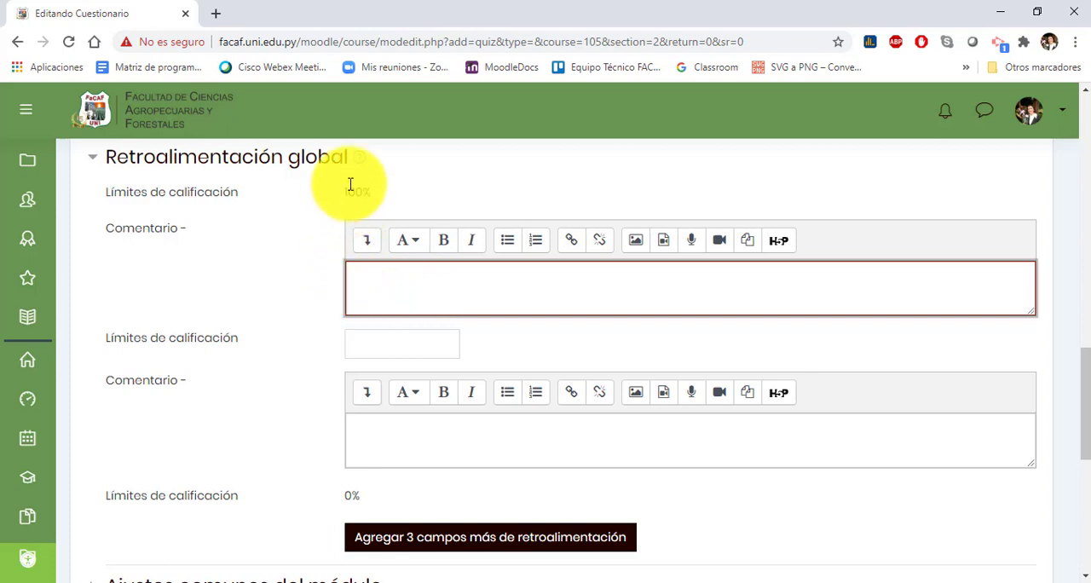
left_click(350, 274)
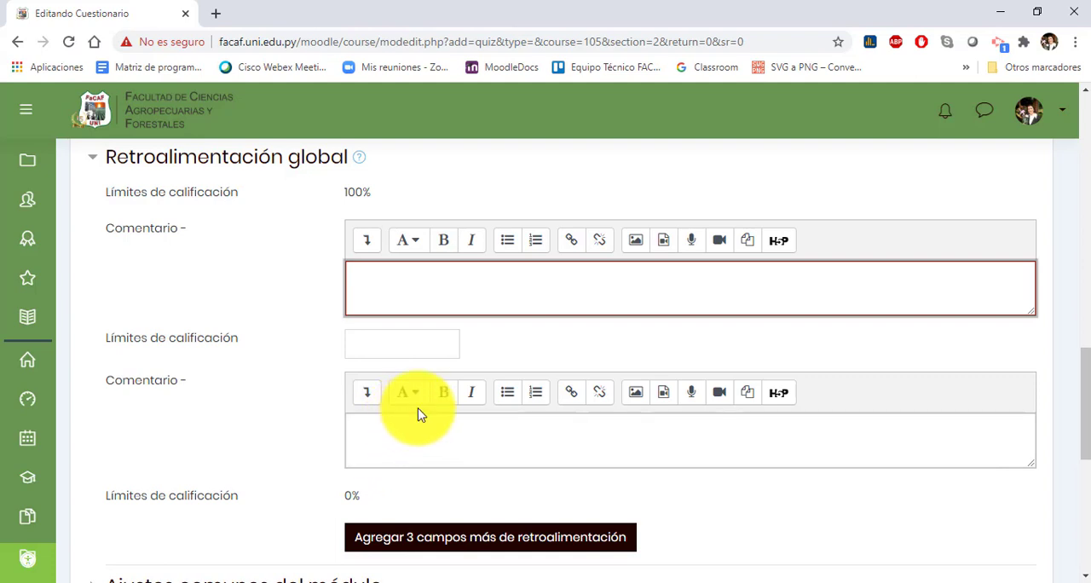
left_click(354, 429)
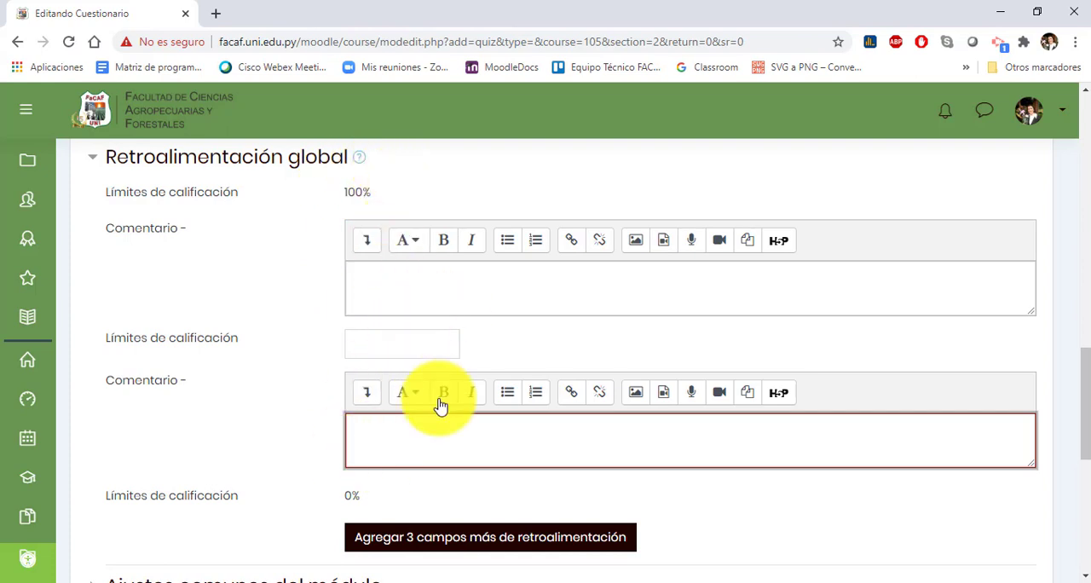
Step: Expand Ajustes comunes del módulo and set Disponibilidad to Ocultar a los estudiantes
scroll(441, 406, "down", 2)
left_click(196, 429)
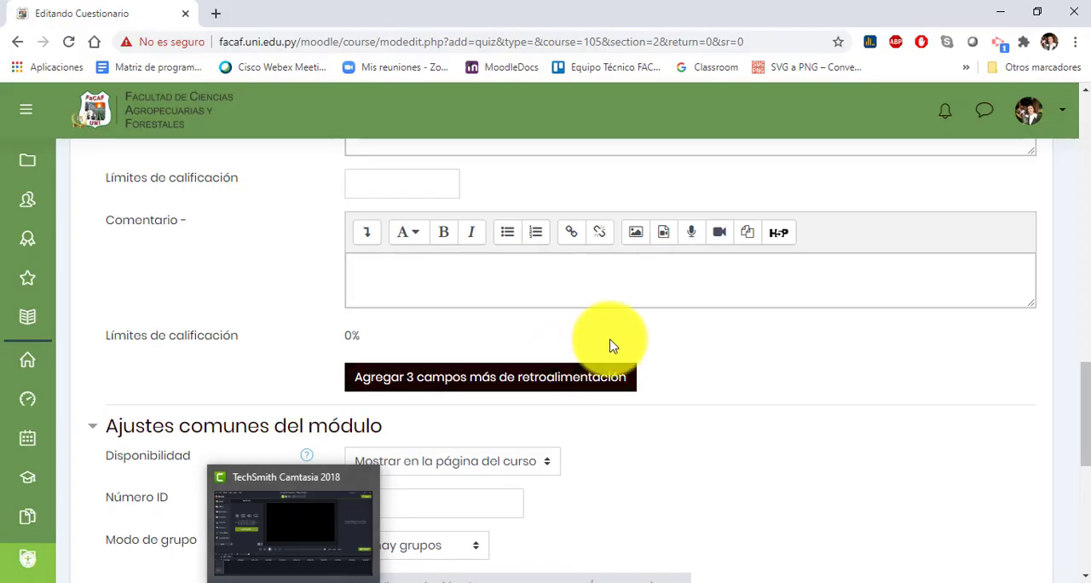
scroll(504, 305, "down", 2)
left_click(544, 307)
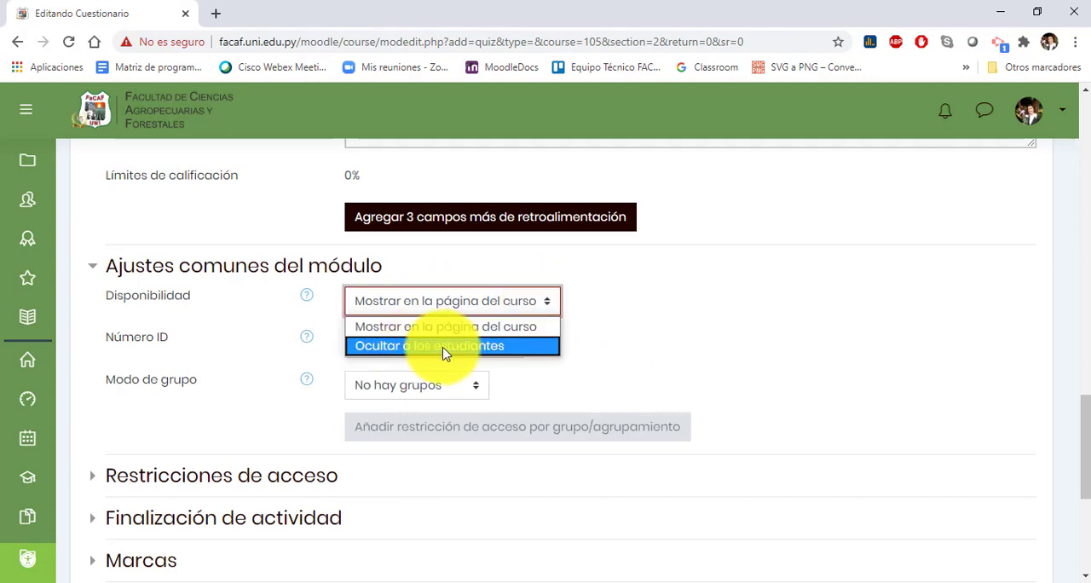
left_click(458, 346)
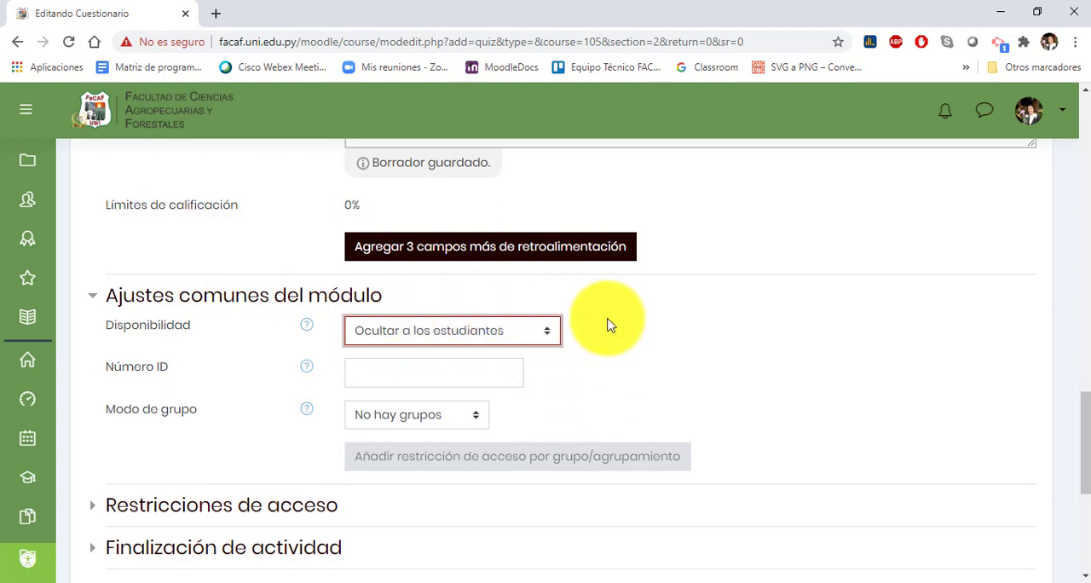
Step: Enable the quiz's opening and closing dates under Temporalización and set the closing day to 13
scroll(628, 319, "up", 10)
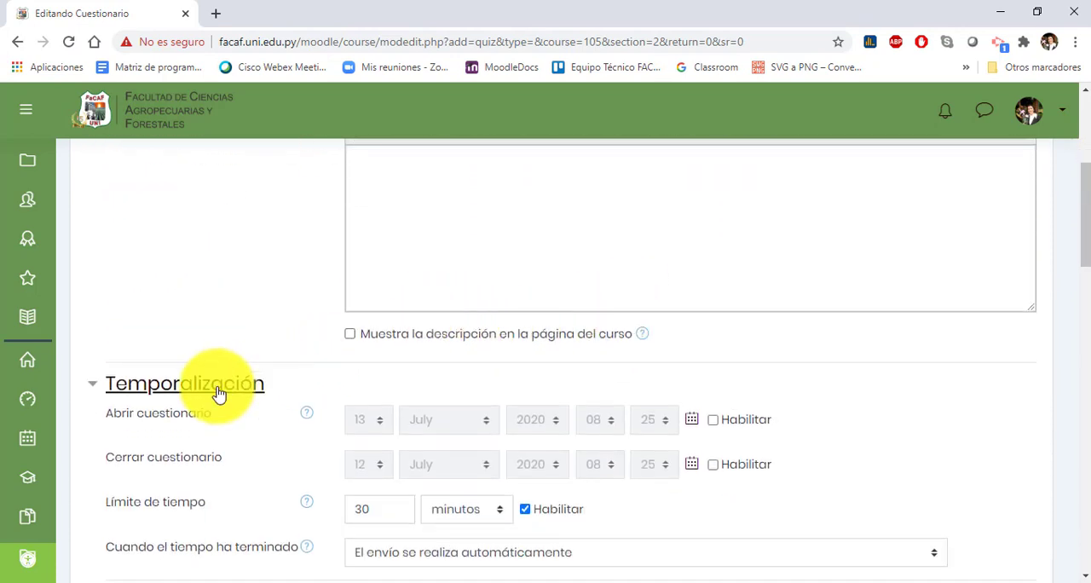
left_click(714, 421)
left_click(713, 464)
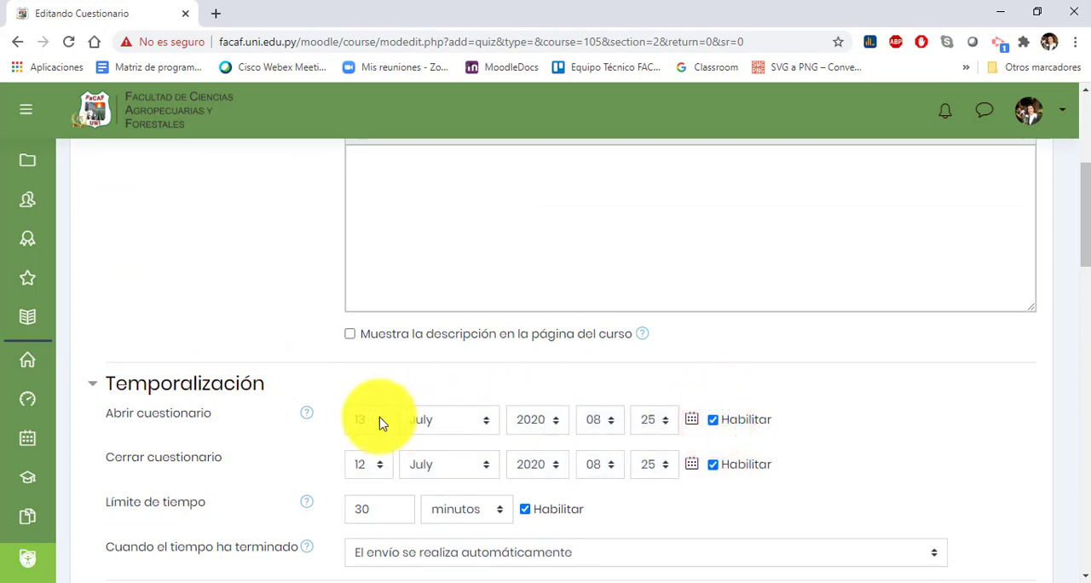
left_click(381, 467)
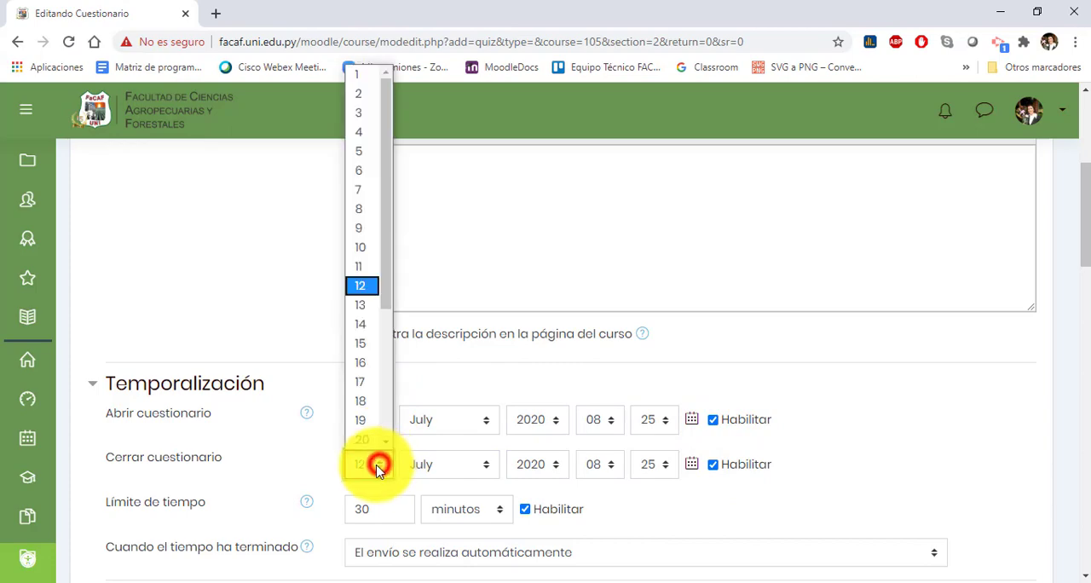
left_click(361, 290)
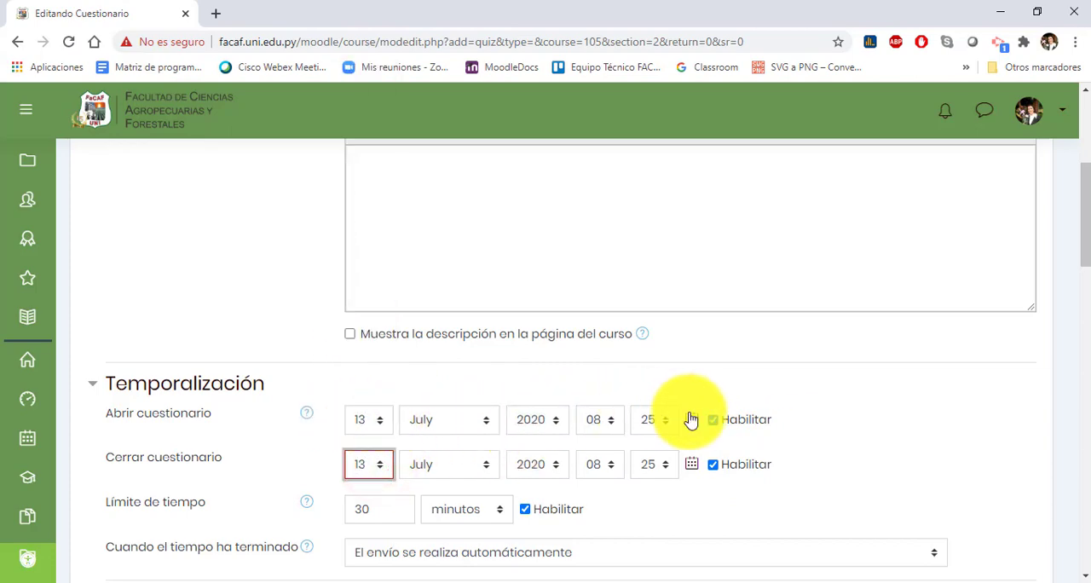
Step: Return to Temporalización and disable the opening and closing dates again
scroll(596, 384, "down", 3)
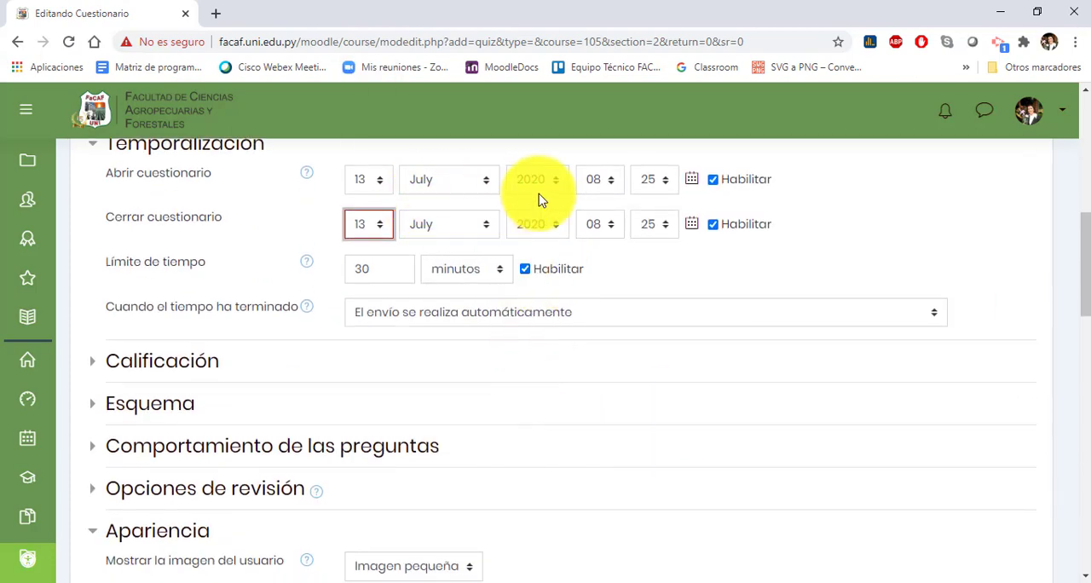
scroll(541, 199, "down", 9)
scroll(486, 260, "down", 3)
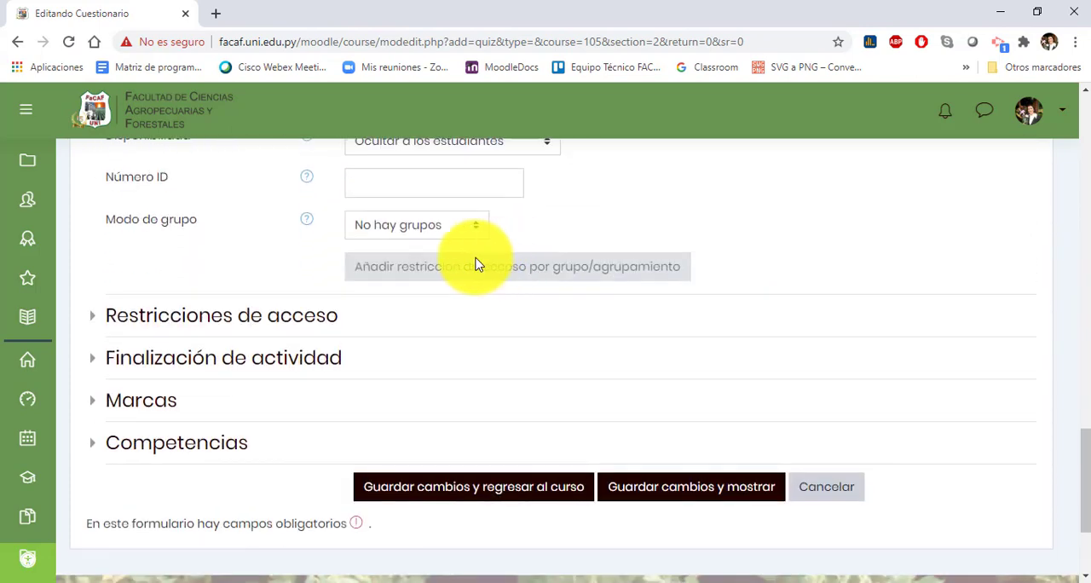
scroll(435, 264, "up", 2)
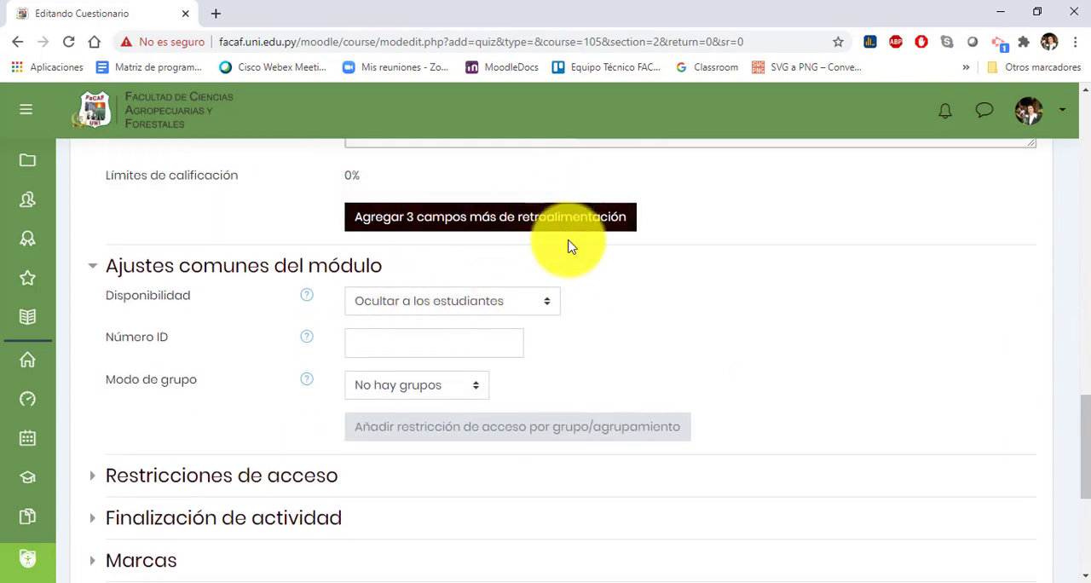
scroll(622, 324, "up", 10)
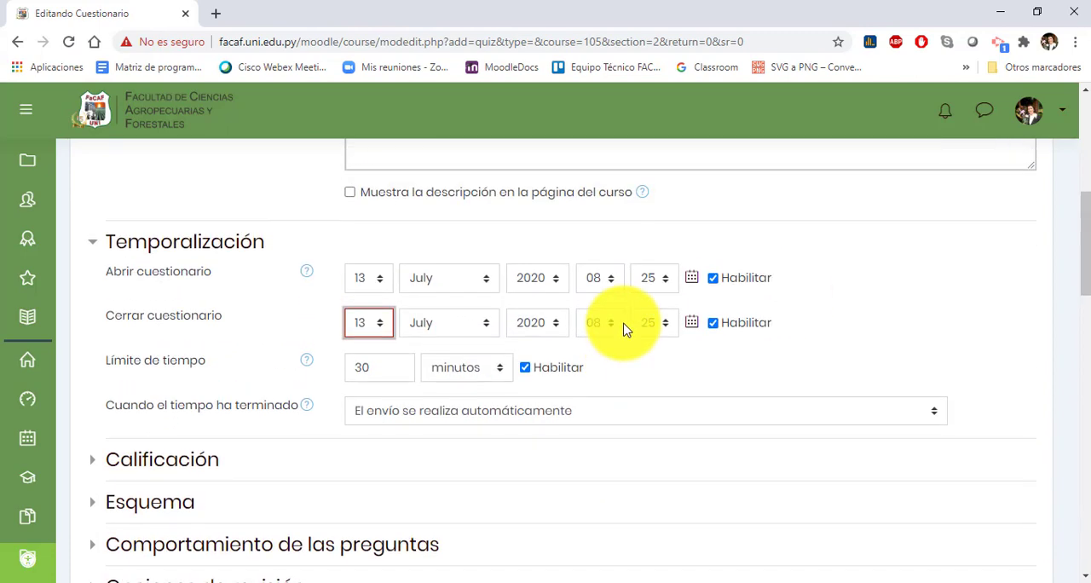
scroll(623, 329, "up", 1)
left_click(711, 339)
scroll(715, 384, "down", 10)
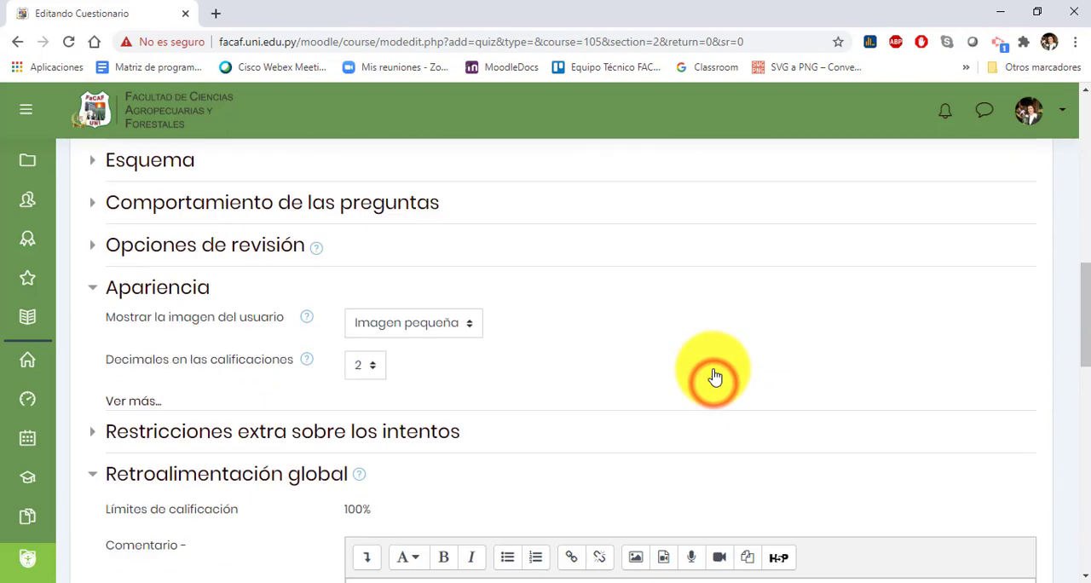
Step: Review the Modo de grupo choices in Ajustes comunes del módulo, keeping No hay grupos
scroll(715, 378, "up", 2)
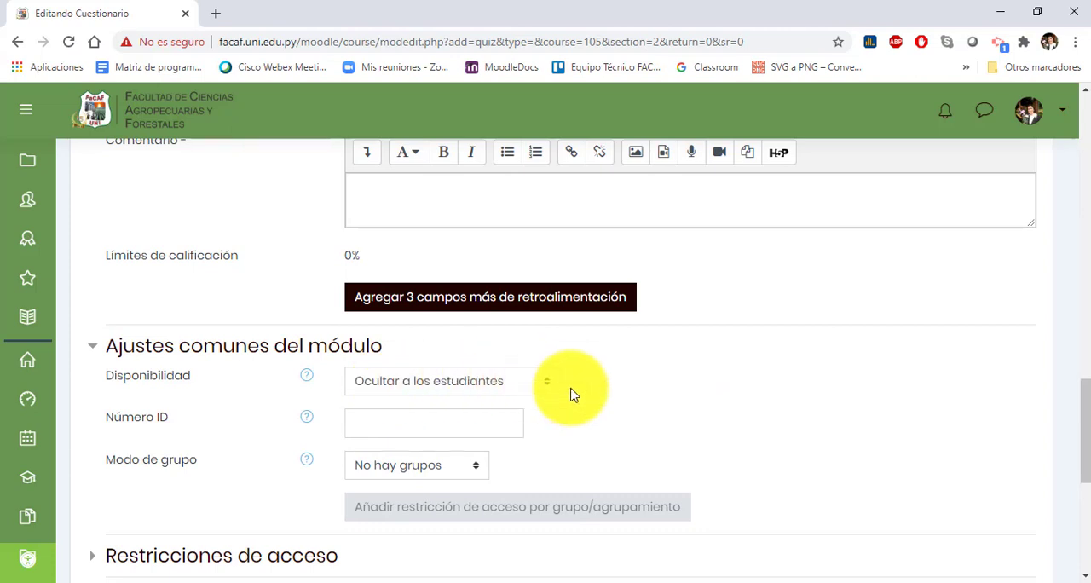
scroll(579, 385, "down", 1)
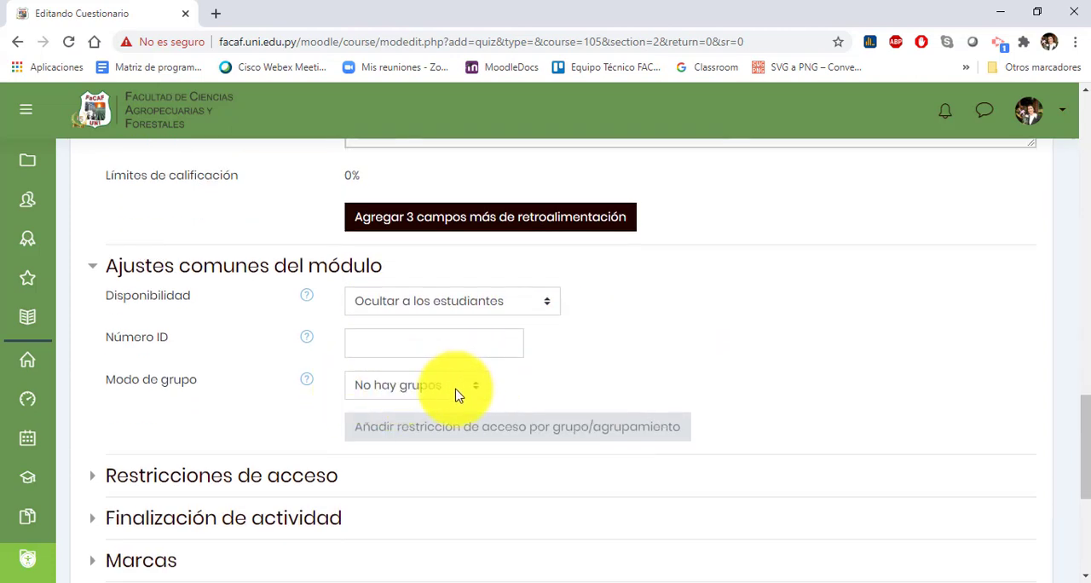
left_click(434, 384)
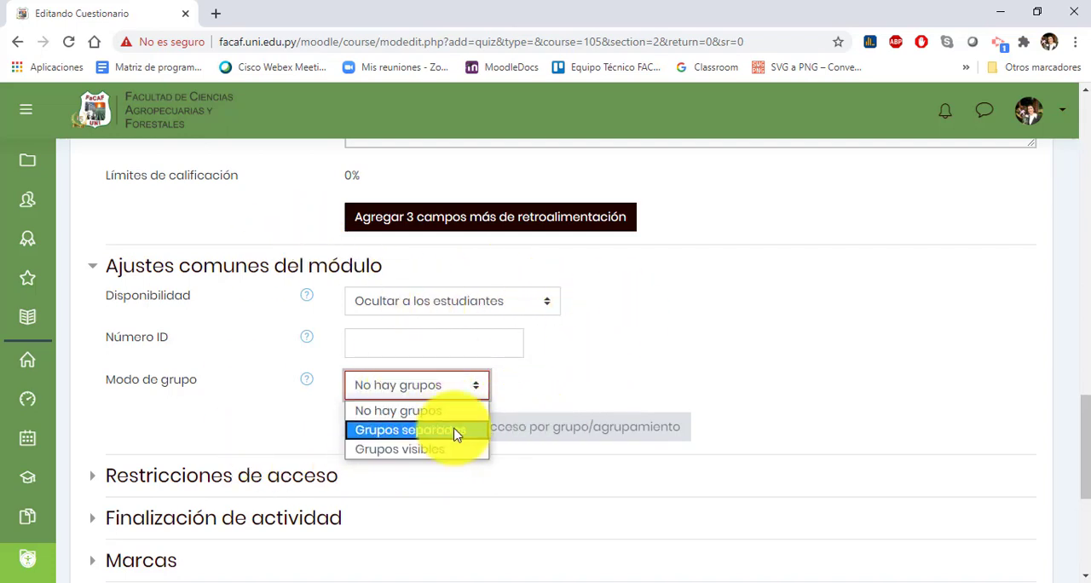
left_click(522, 383)
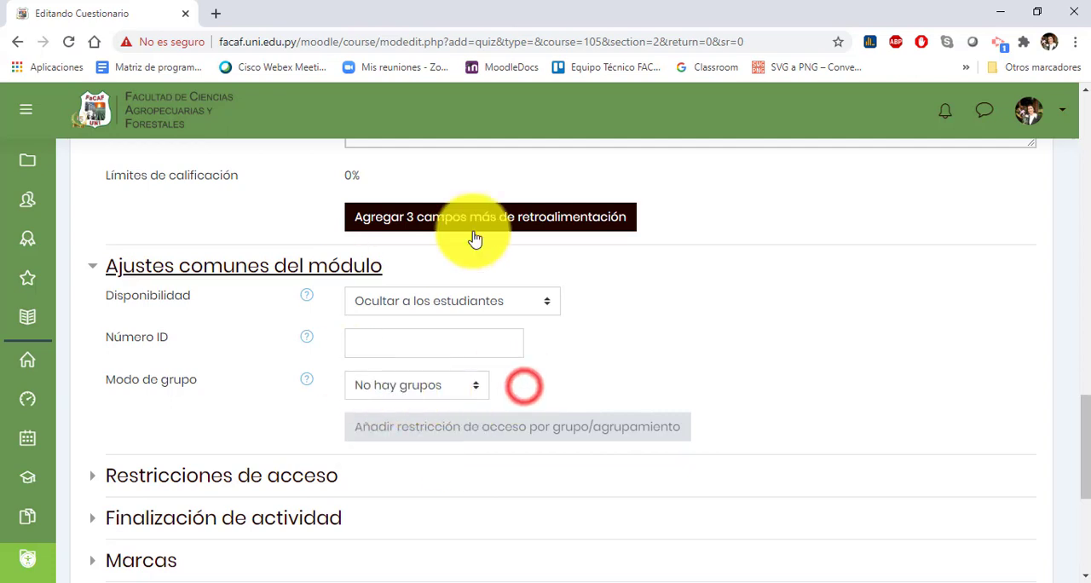
Step: Expand Restricciones de acceso and examine the available restriction types without adding any
scroll(273, 273, "down", 2)
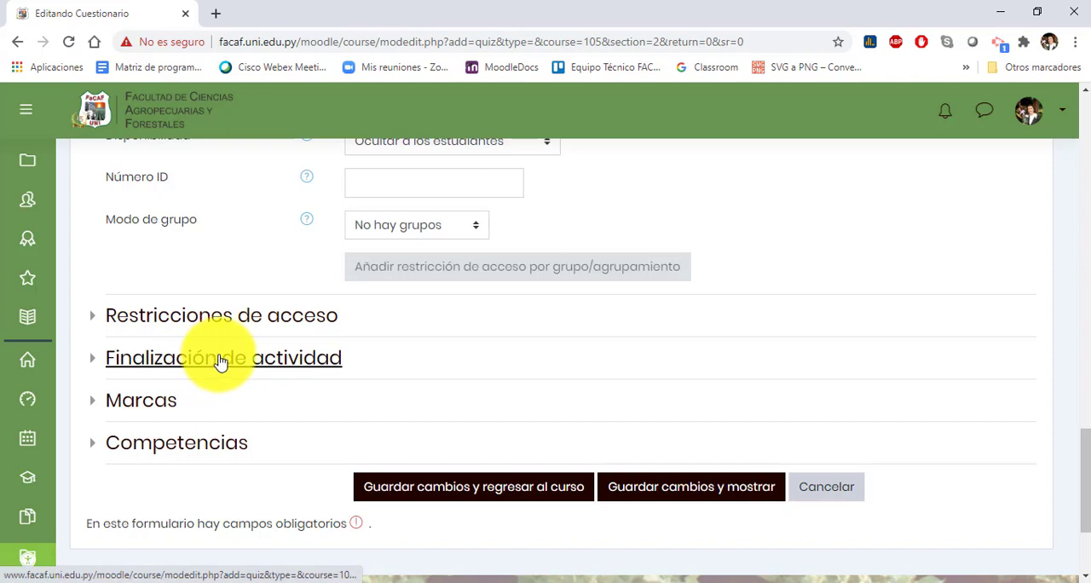
left_click(183, 315)
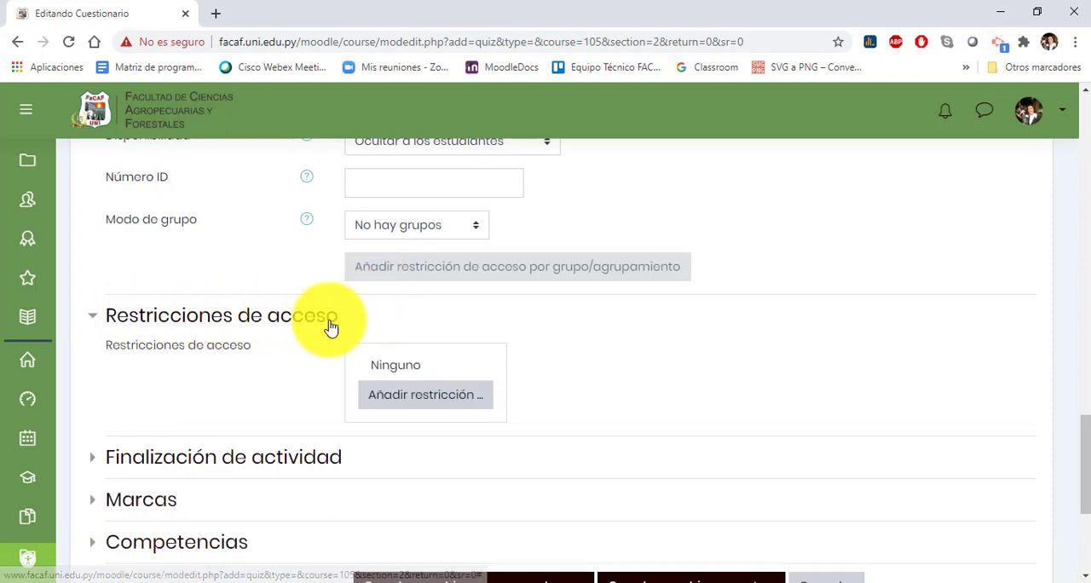
left_click(437, 399)
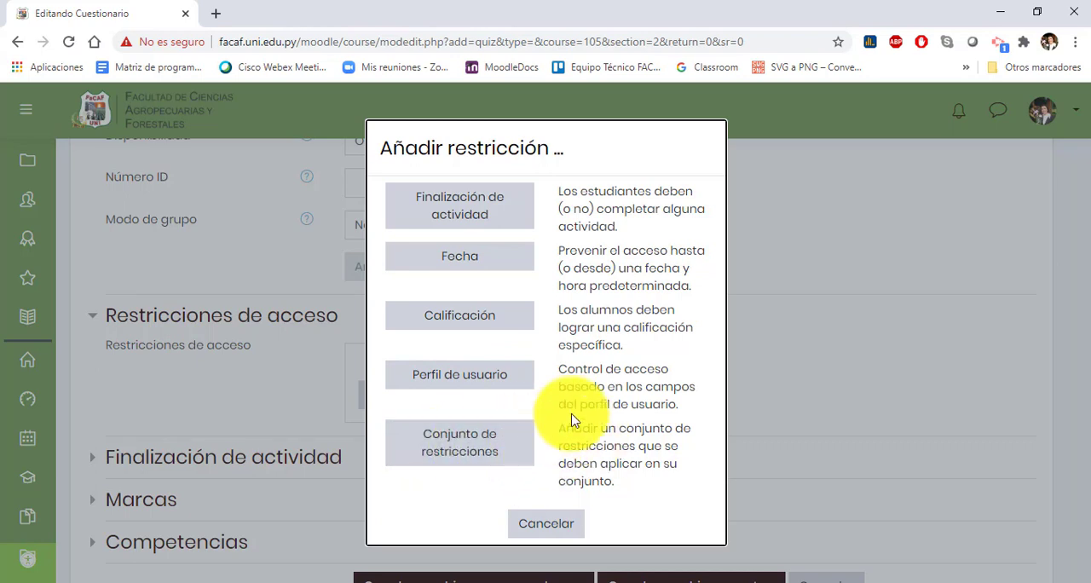
left_click(546, 524)
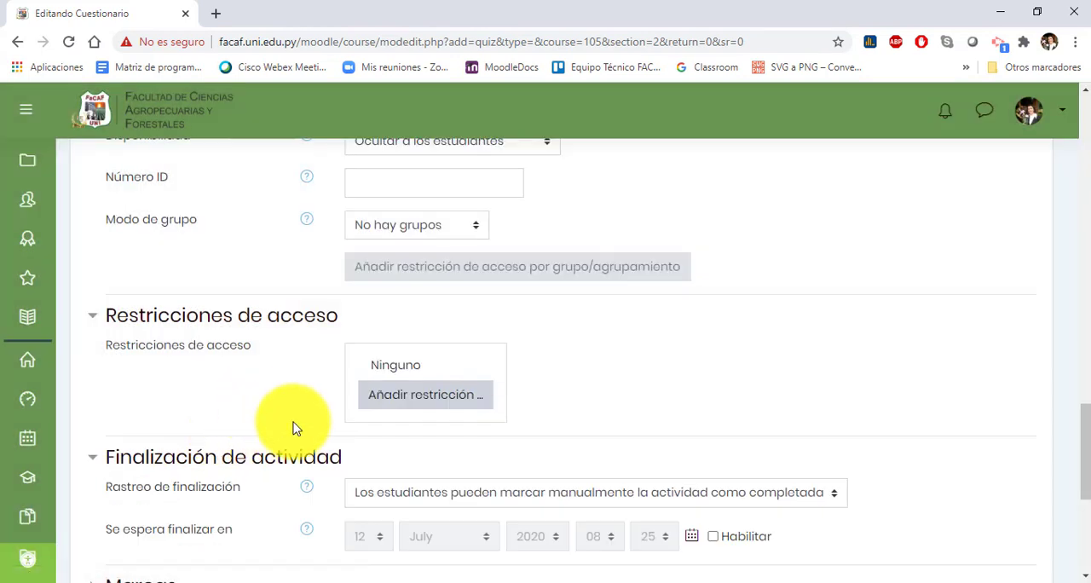
Step: Set Rastreo de finalización to Mostrar la actividad como completada cuando se cumplan las condiciones and require a grade to complete the activity
scroll(290, 409, "down", 2)
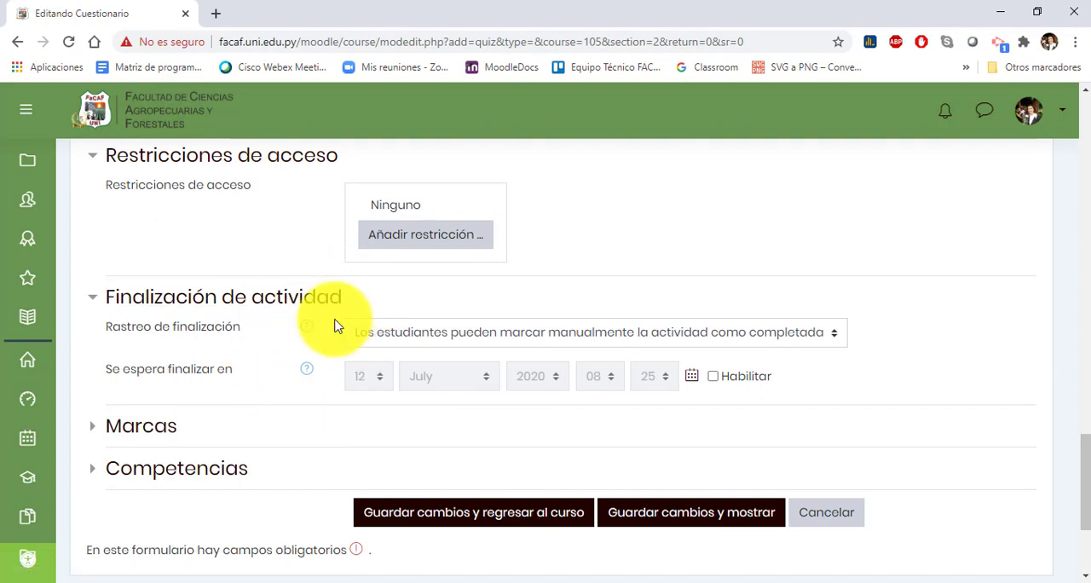
left_click(498, 331)
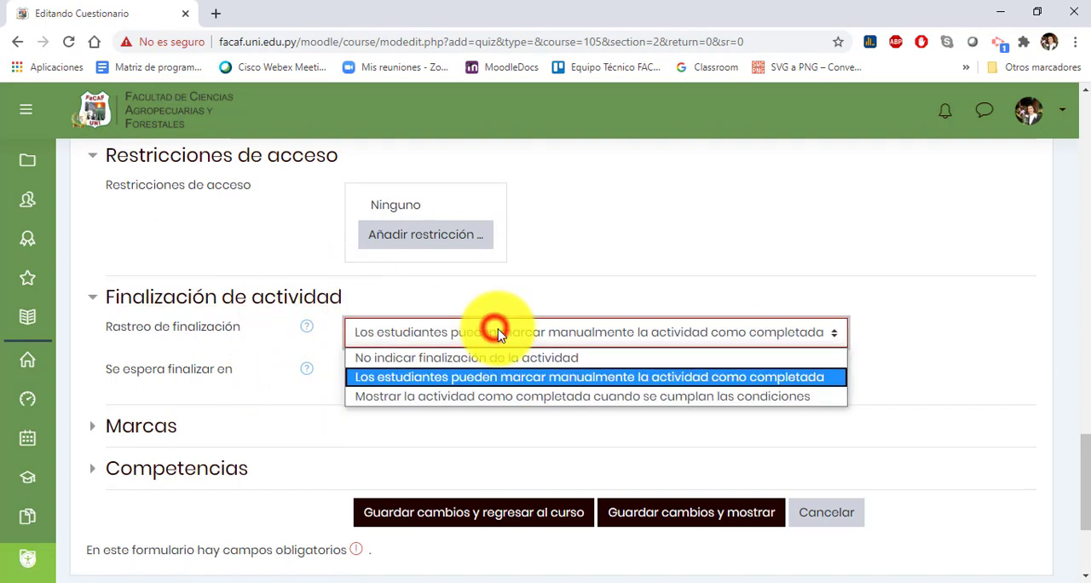
left_click(509, 401)
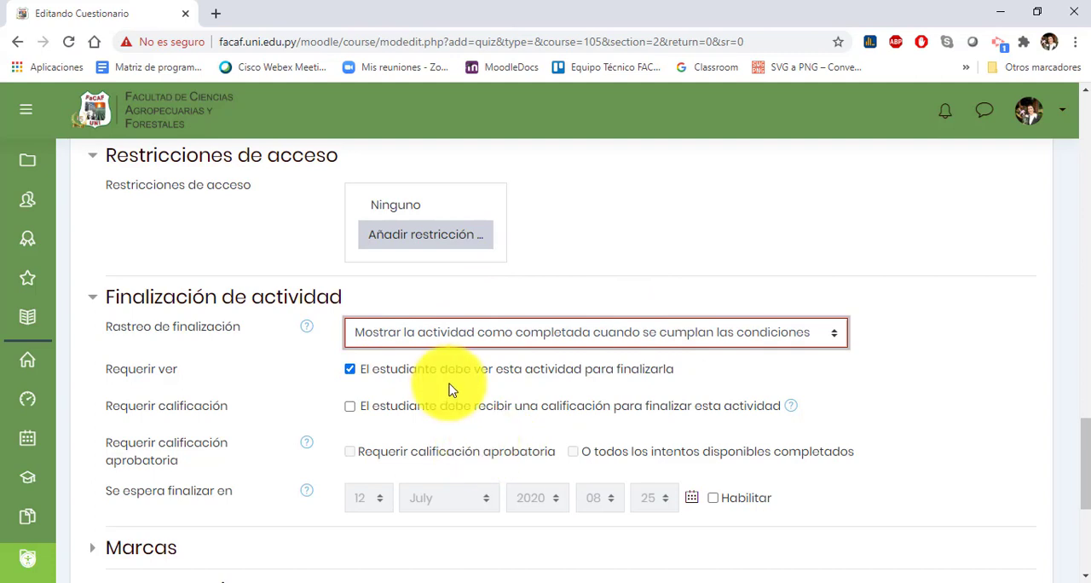
left_click(357, 409)
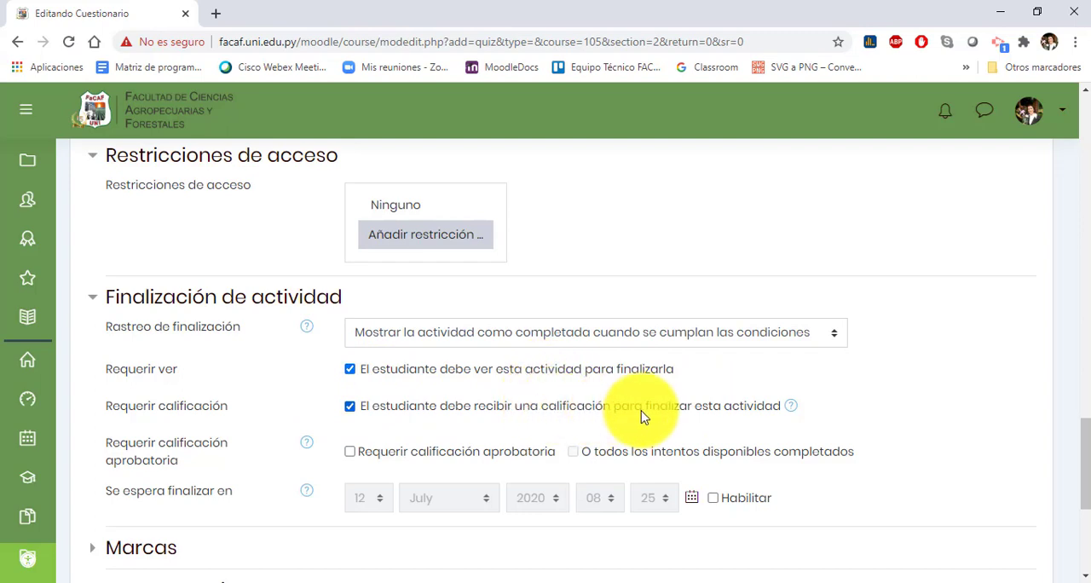
Step: Collapse the Finalización de actividad, Restricciones de acceso and Ajustes comunes del módulo sections
scroll(708, 341, "down", 3)
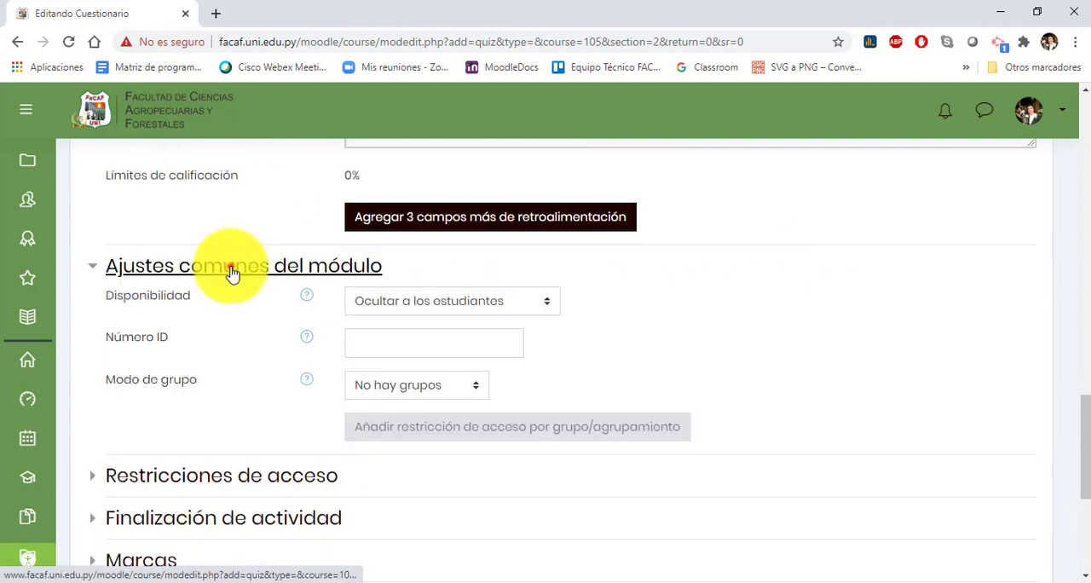
left_click(232, 268)
scroll(372, 295, "up", 4)
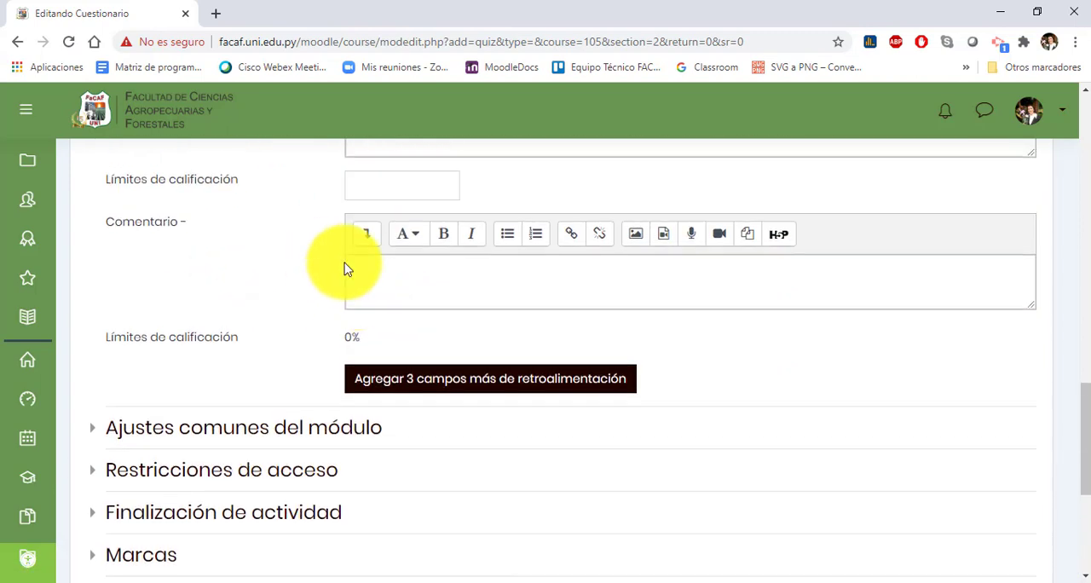
Step: Collapse the expanded Retroalimentación global, Opciones de revisión, Apariencia and Temporalización sections of the quiz settings form
left_click(226, 159)
scroll(426, 288, "up", 3)
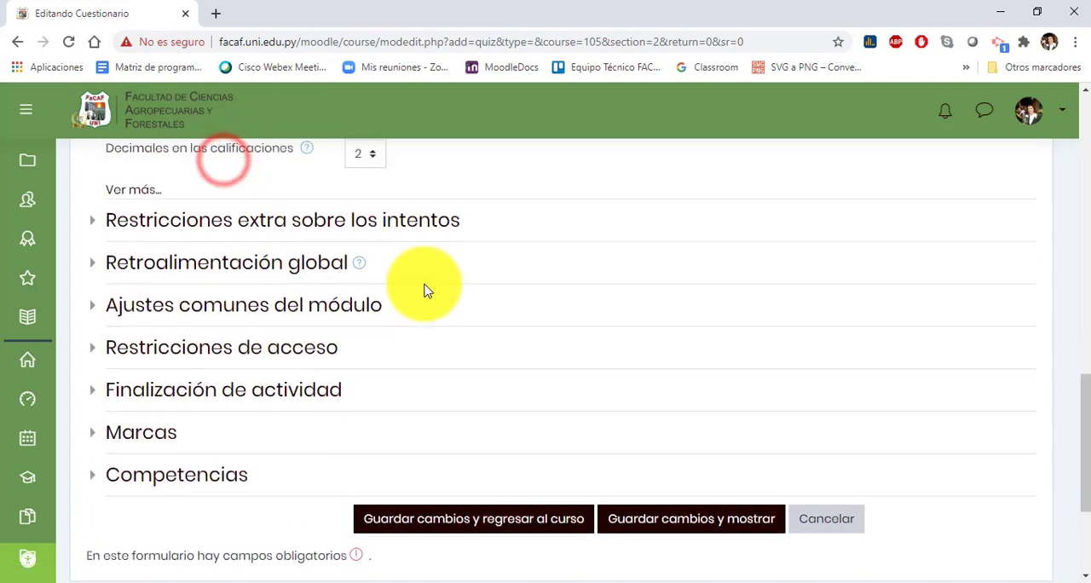
left_click(244, 170)
scroll(256, 221, "up", 1)
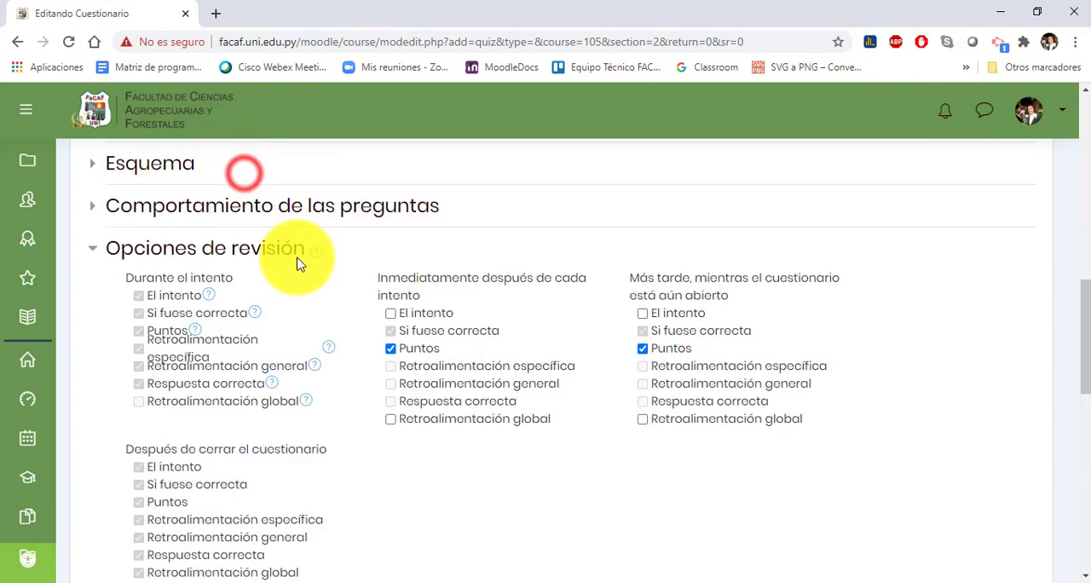
left_click(232, 248)
scroll(290, 243, "up", 3)
scroll(222, 418, "down", 2)
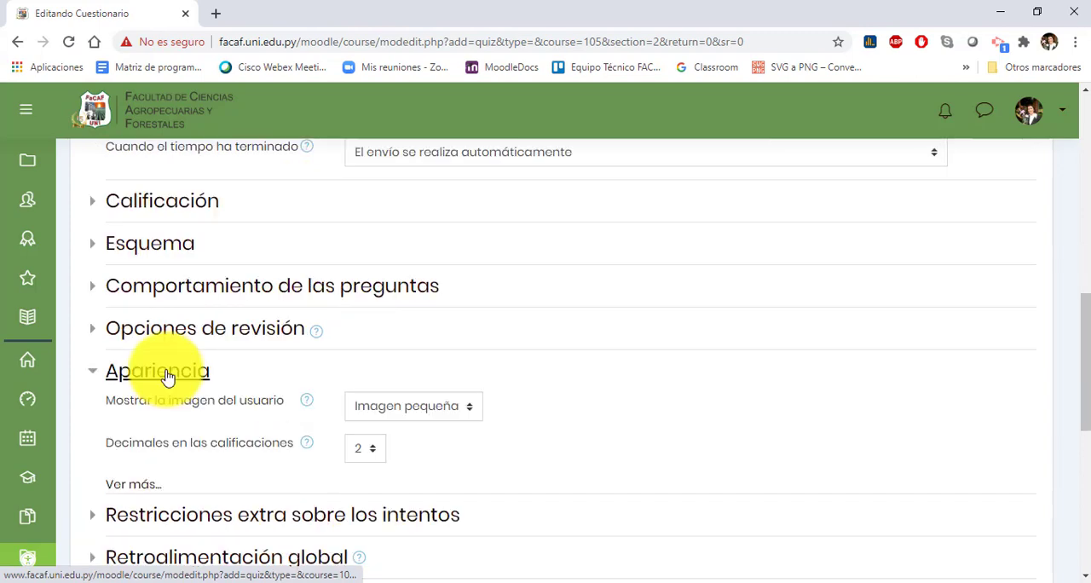
left_click(167, 371)
scroll(273, 396, "up", 5)
left_click(214, 307)
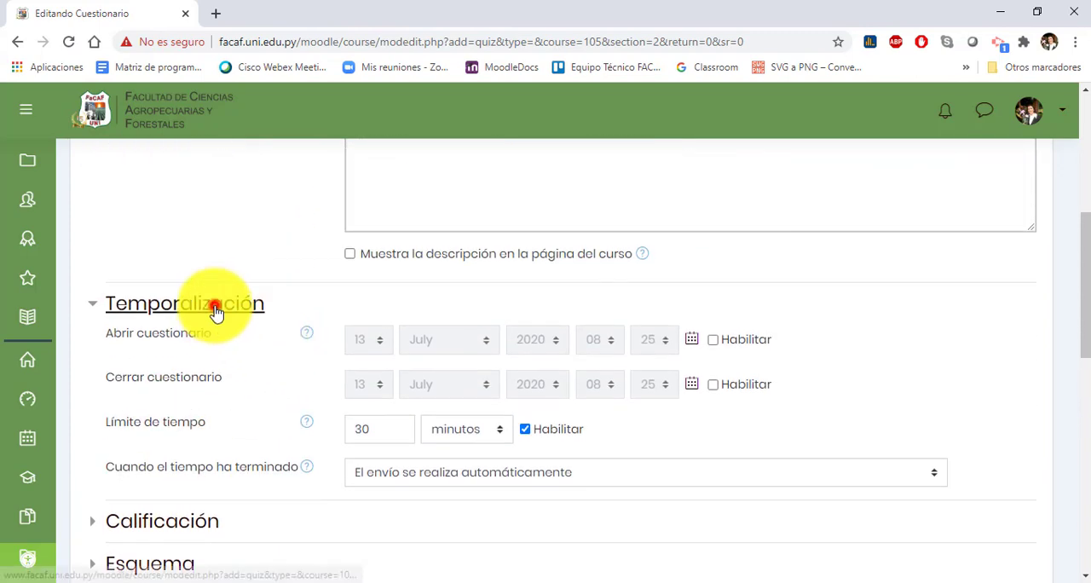
scroll(305, 353, "up", 5)
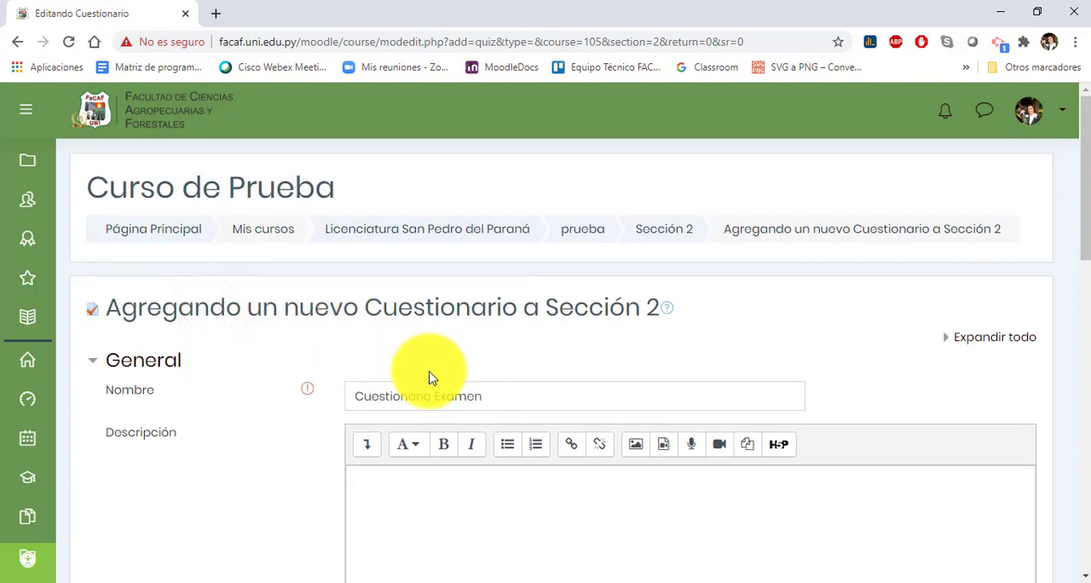
scroll(431, 379, "down", 1)
scroll(579, 443, "down", 2)
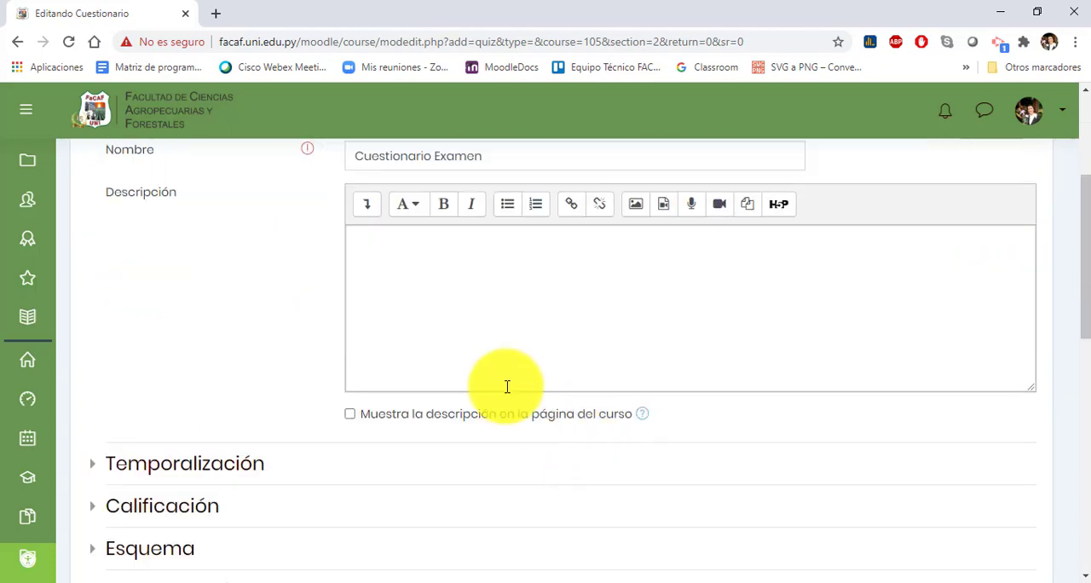